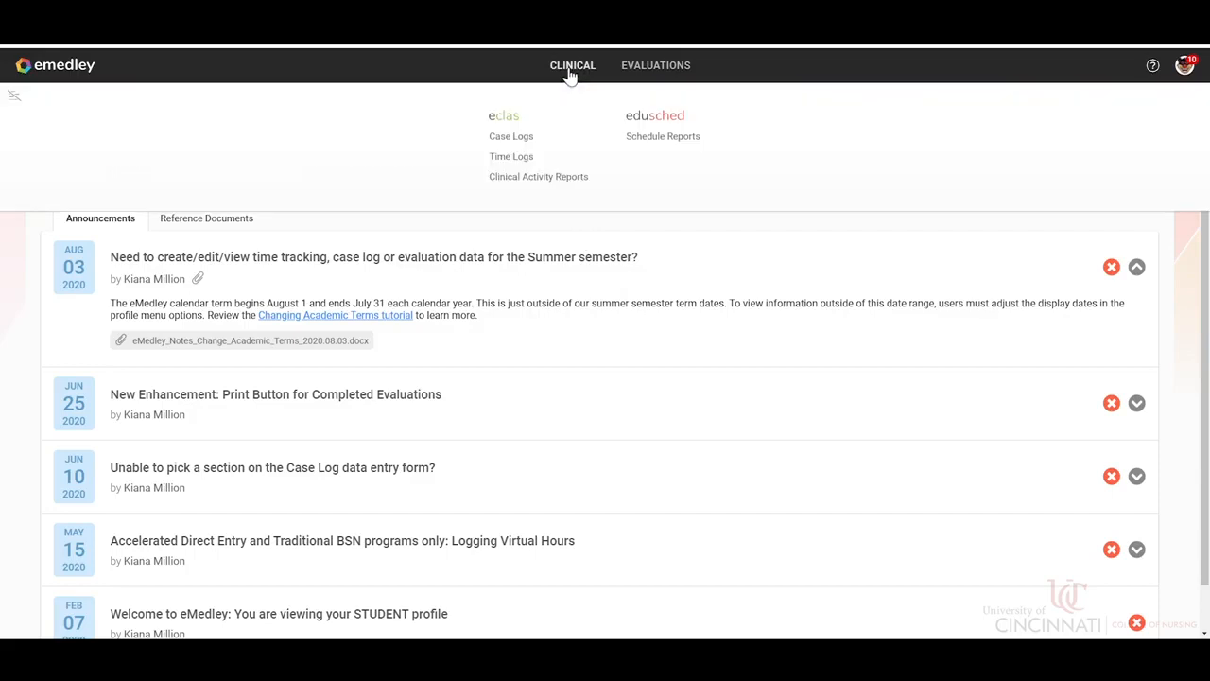
- Open the eclas Time Logs and start a new time log dated 12/01/2020
left_click(521, 158)
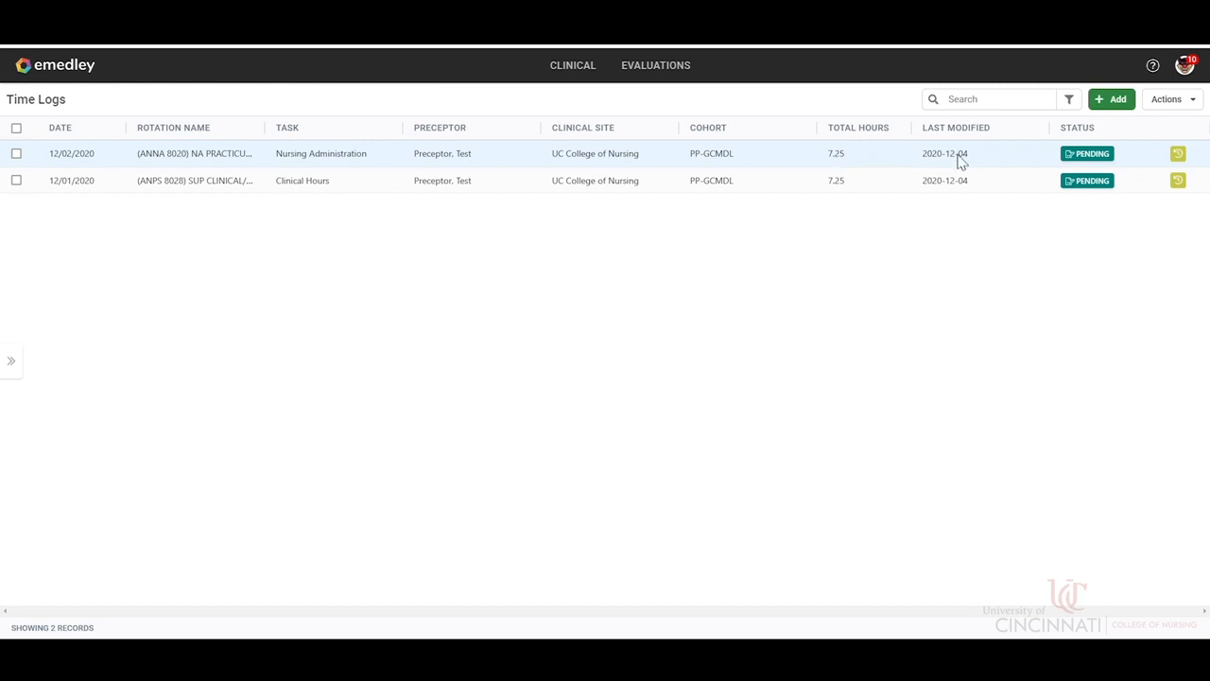
left_click(1112, 104)
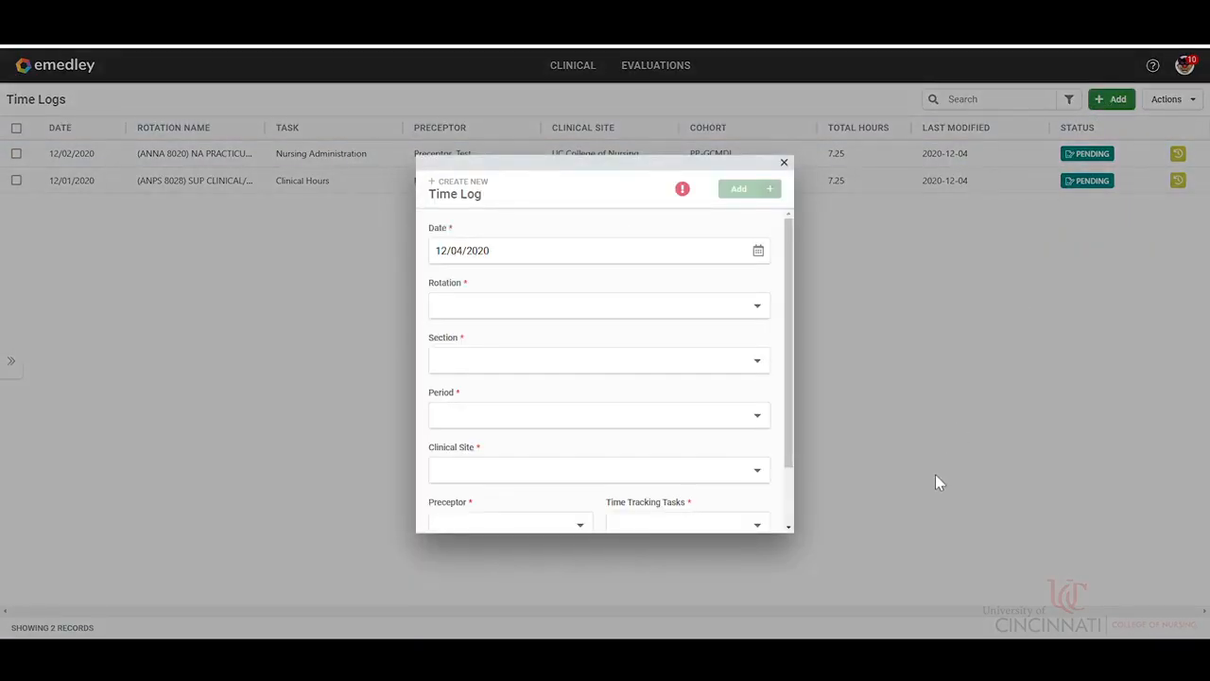
left_click(758, 253)
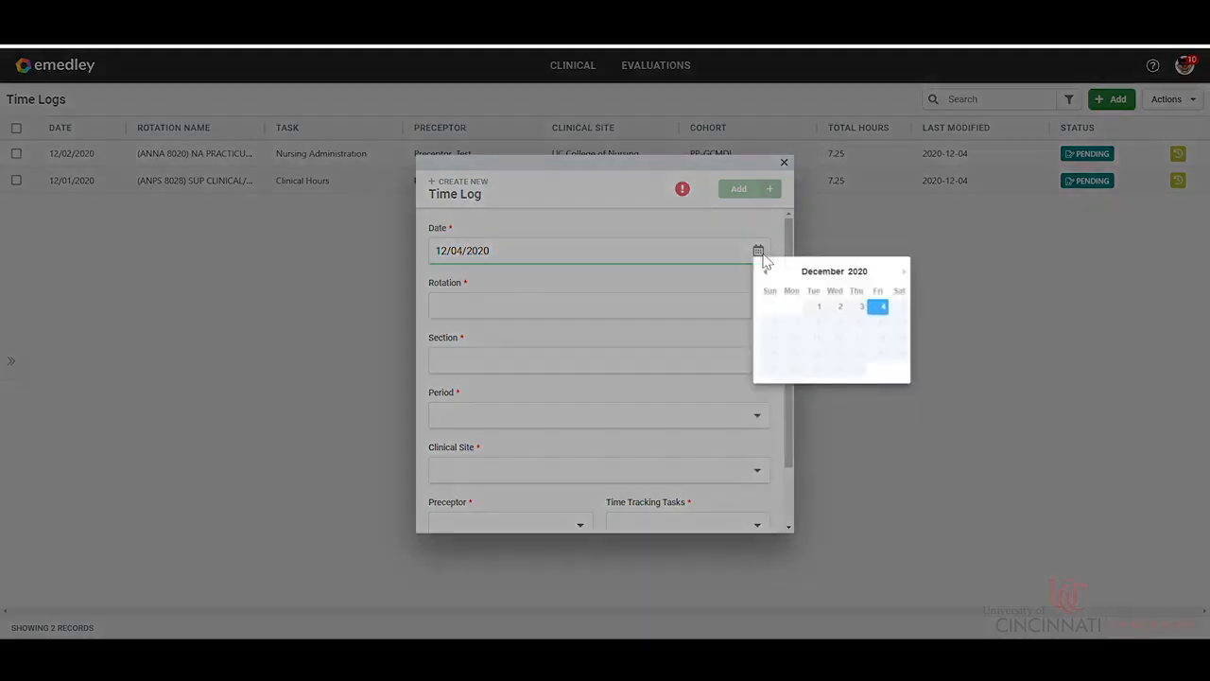
left_click(819, 307)
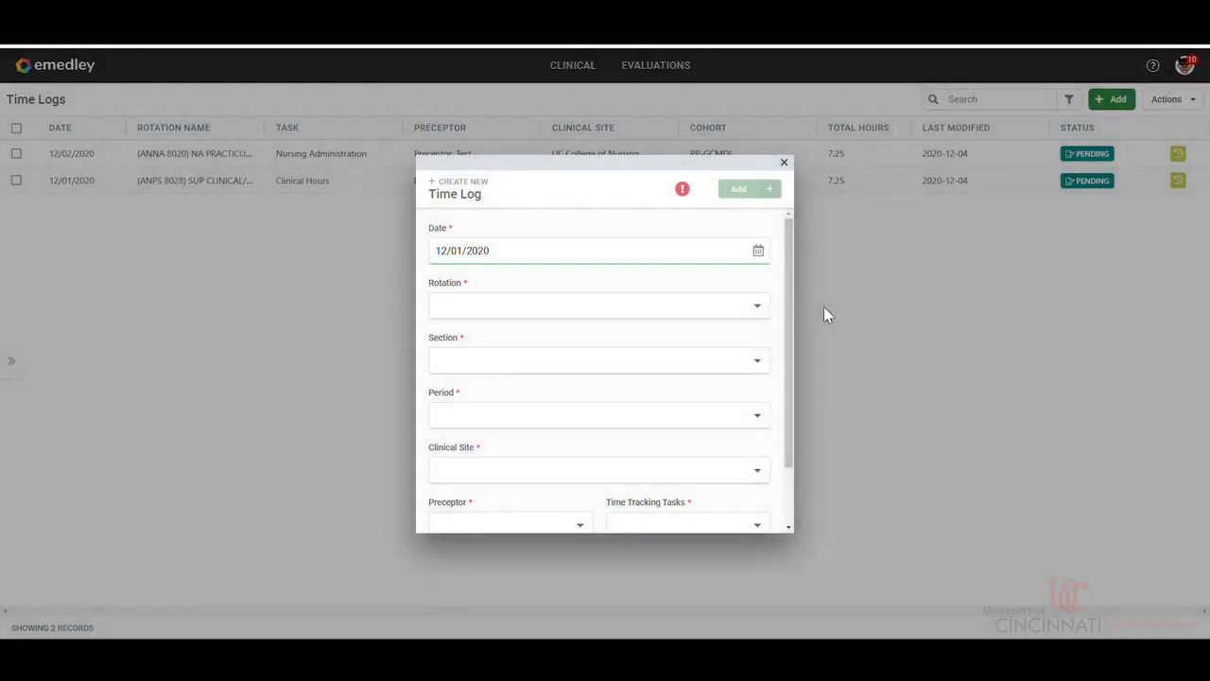
- Search the rotations for 8028 and set the time log's rotation to (ANPS 8028) SUP CLINICAL/LIFE I
left_click(545, 305)
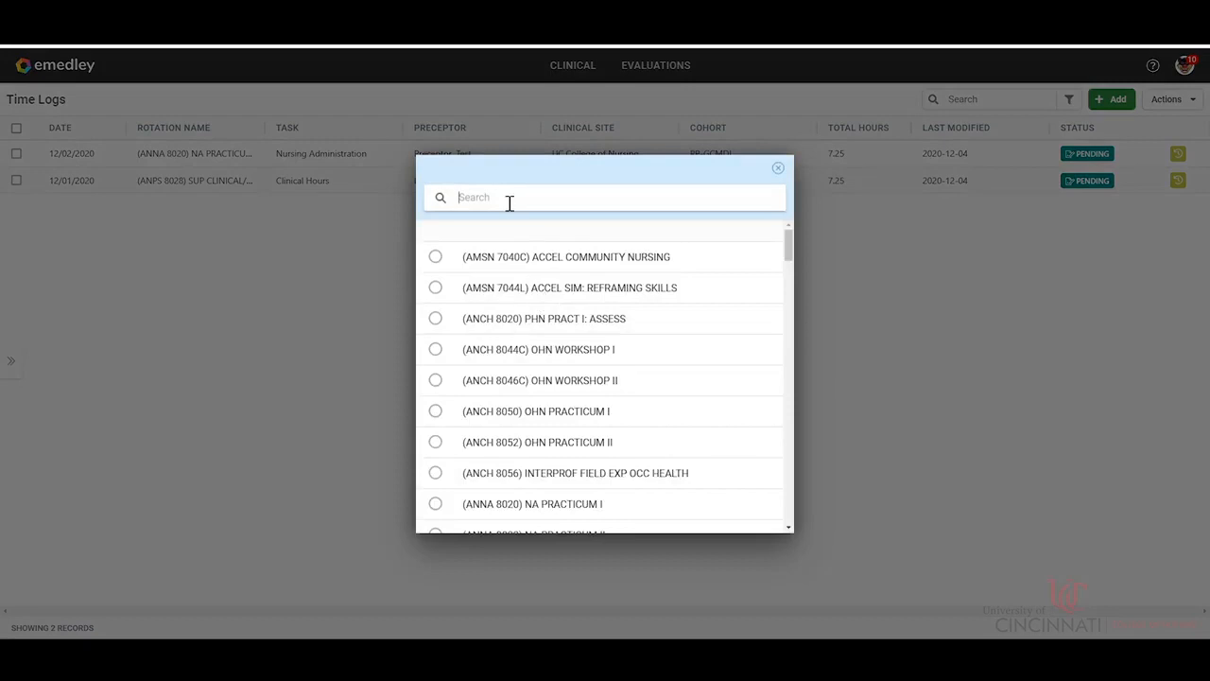
type("pp")
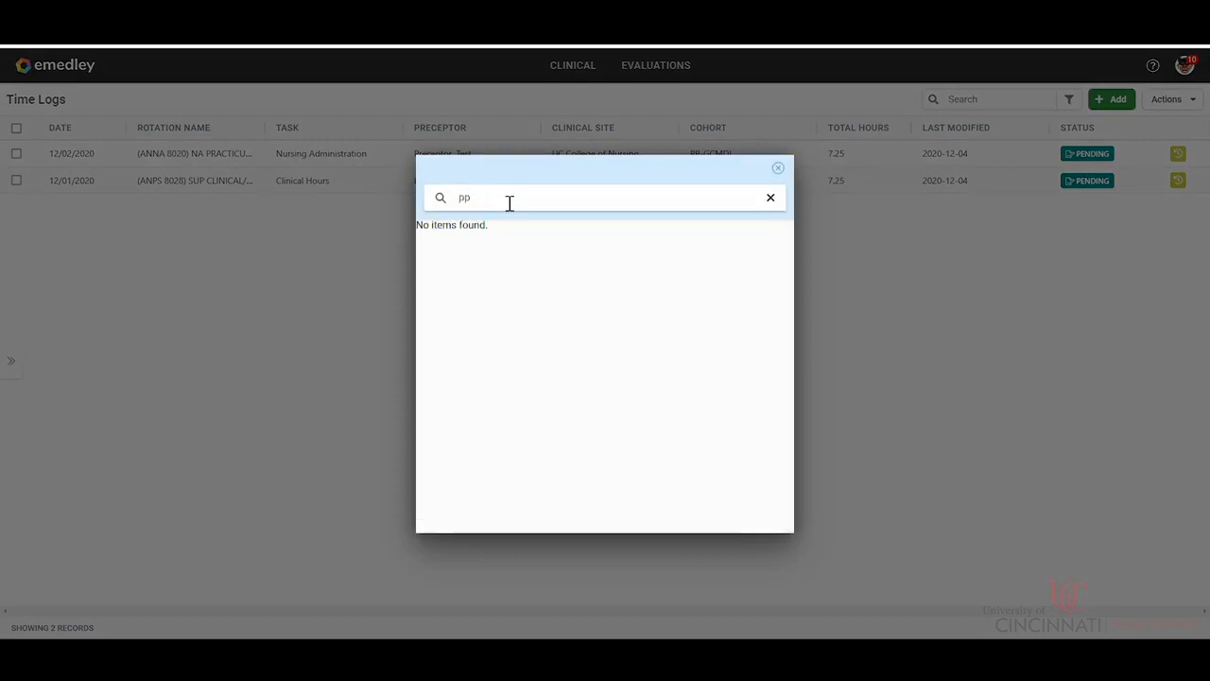
key("BackSpace")
type("8028")
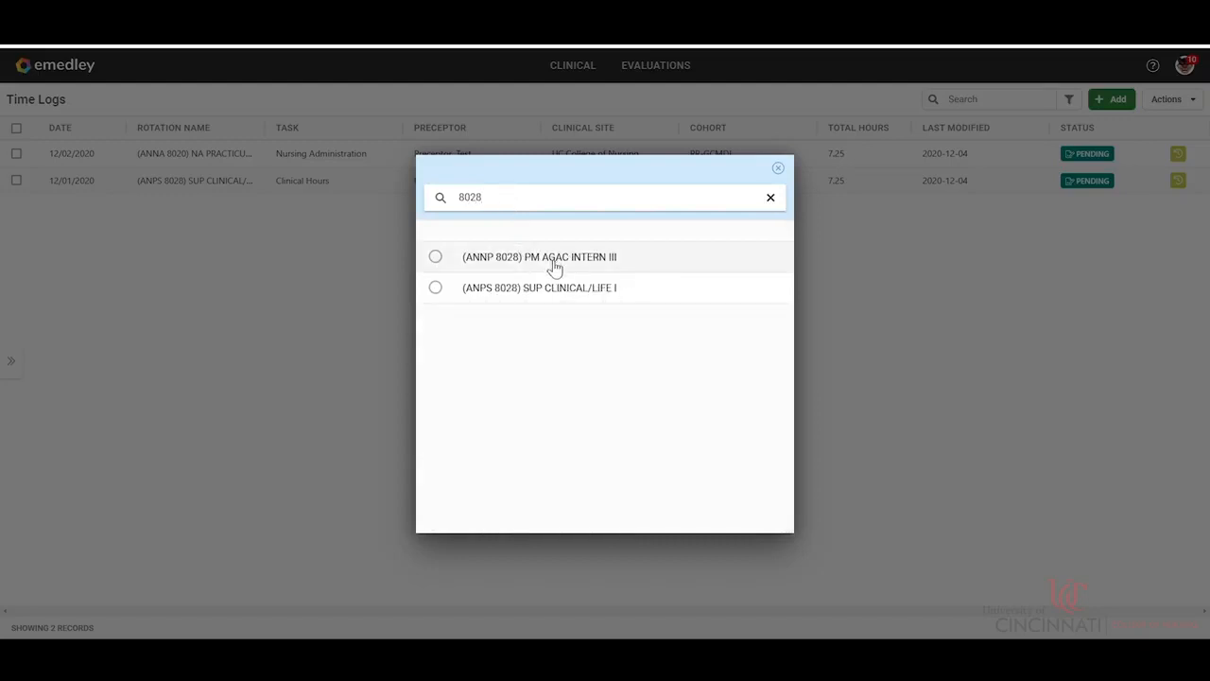
left_click(537, 295)
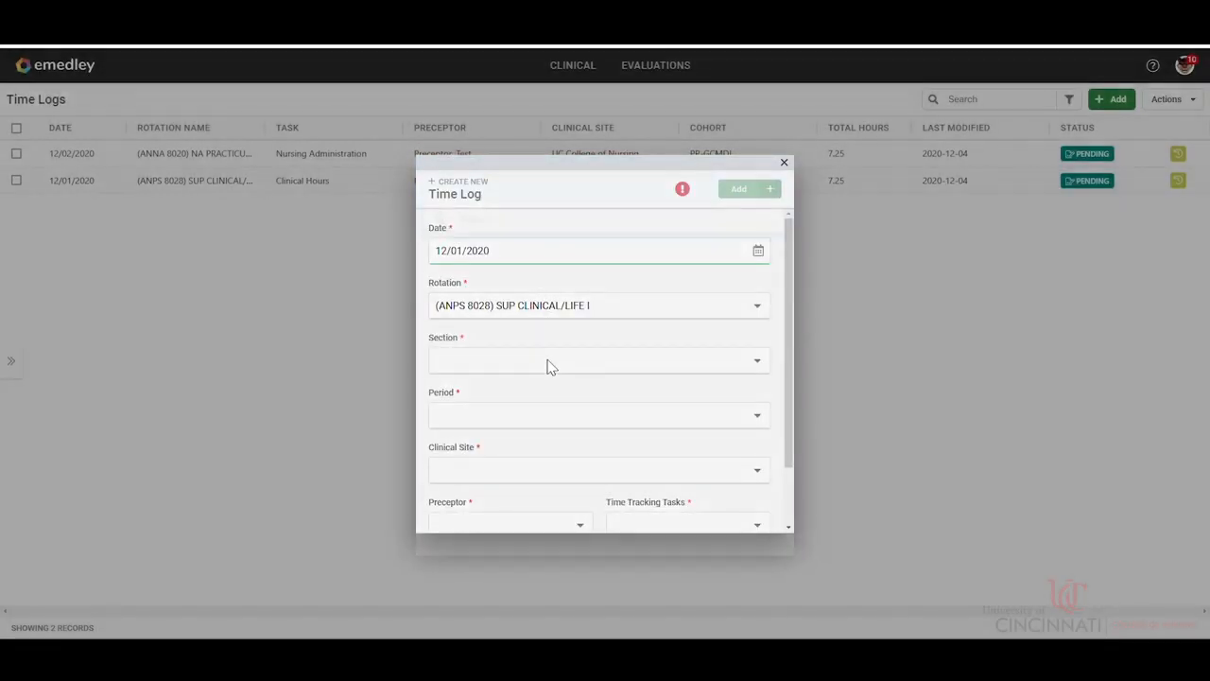
- Set the section to the scheduled ANPS 8028 and the period to 21SS.1 Spring Semester 2020-21 Full Session (2211.1)
left_click(552, 367)
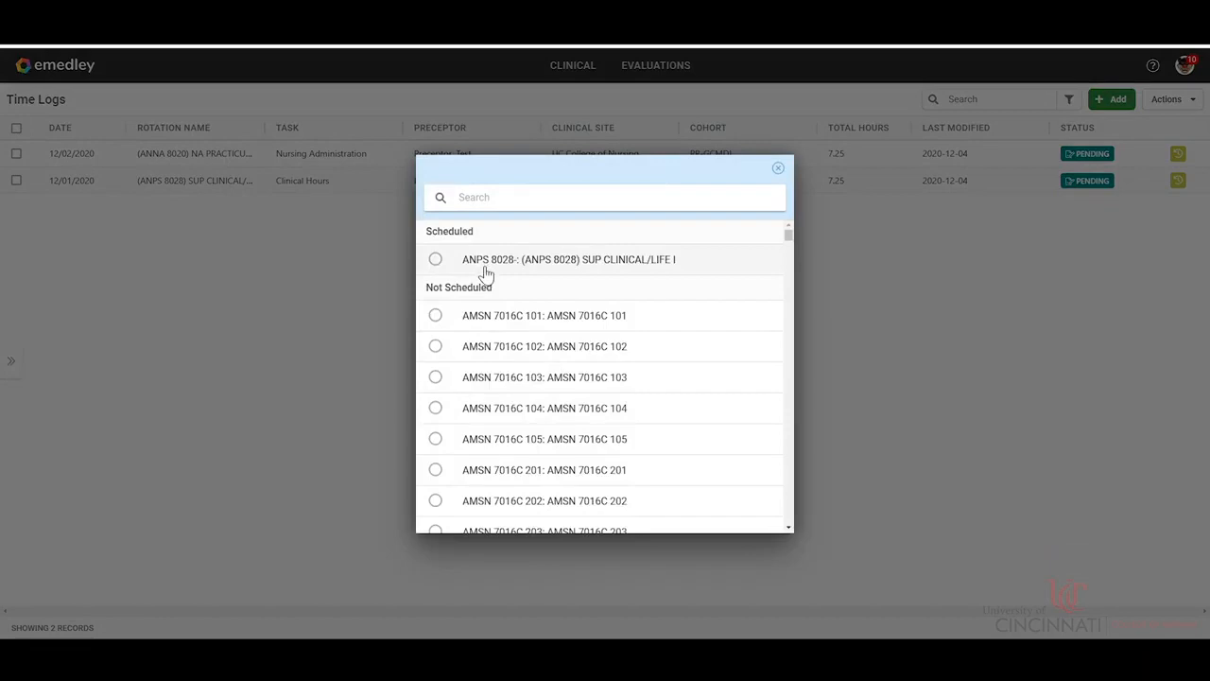
left_click(514, 265)
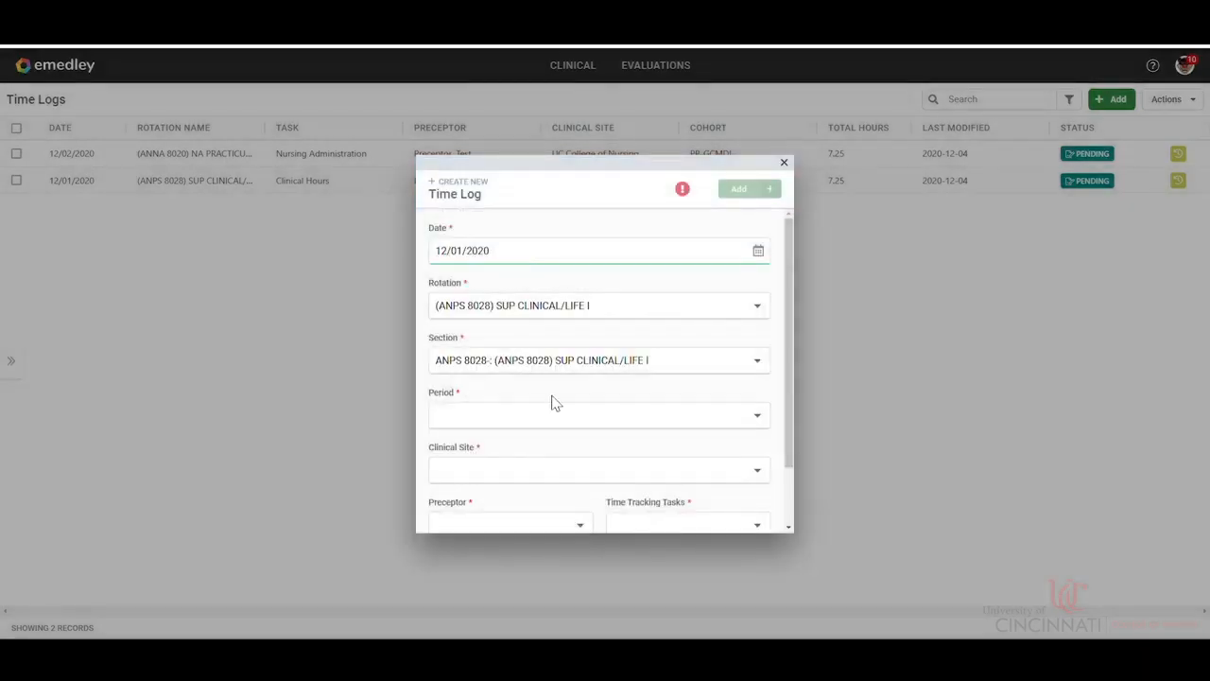
left_click(600, 416)
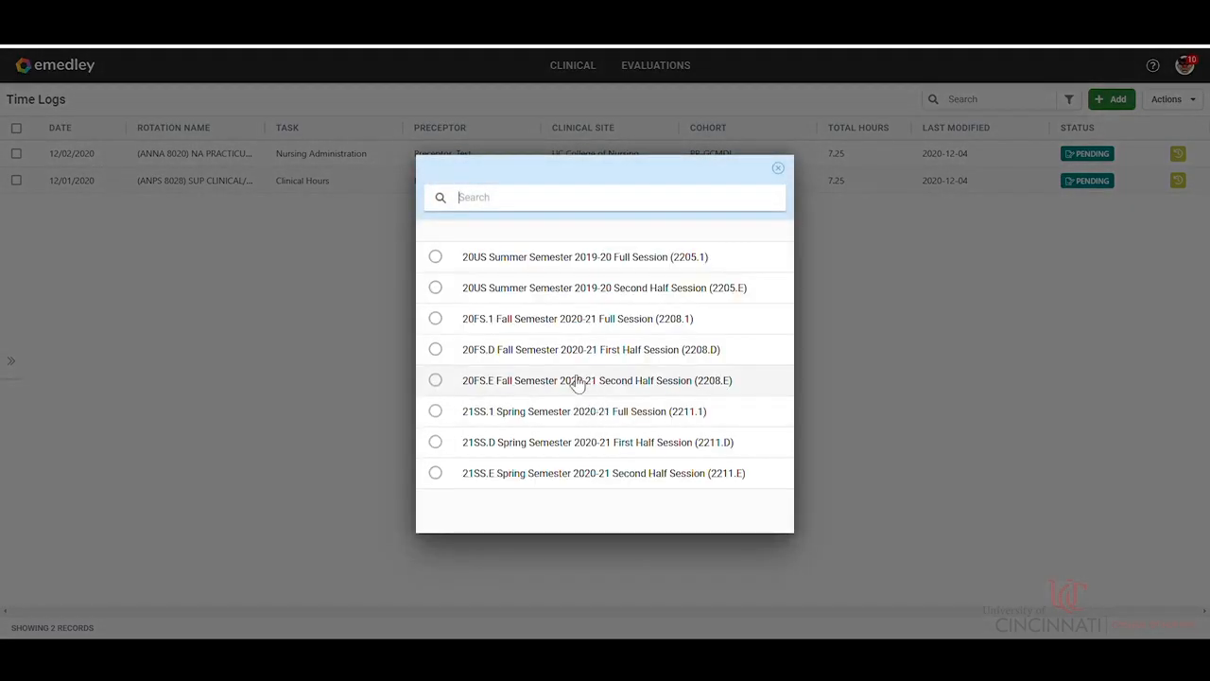
left_click(559, 420)
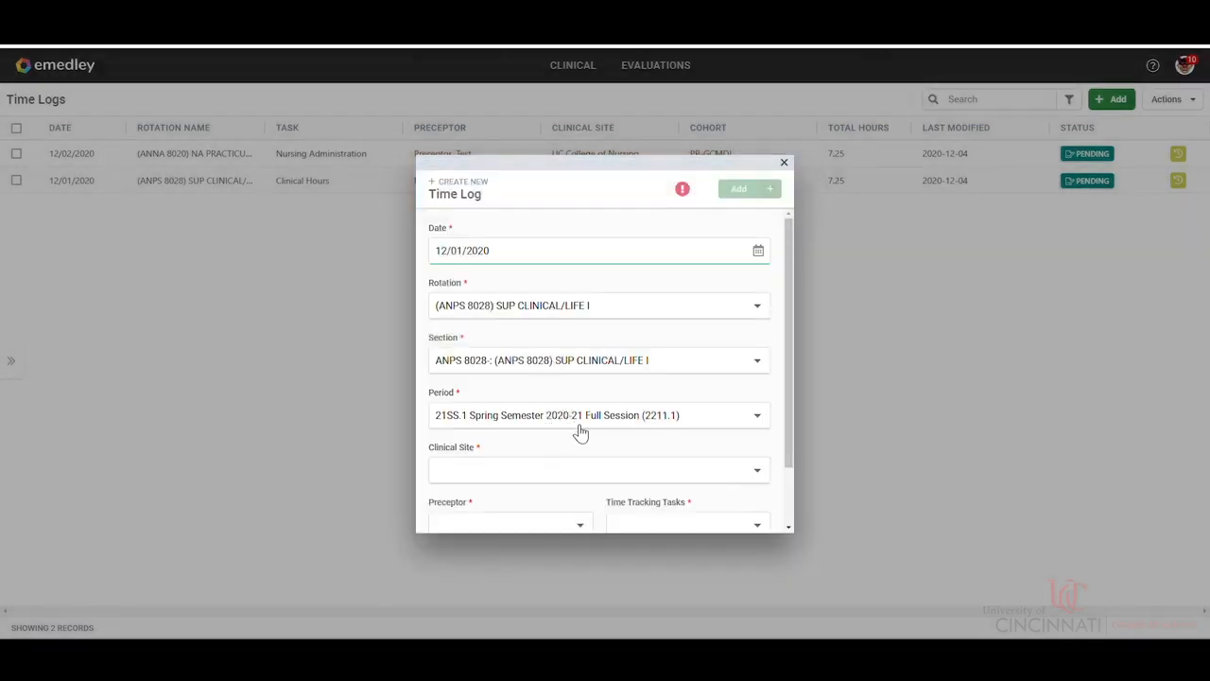
- Set the clinical site to UC College of Nursing and choose the scheduled preceptor
scroll(584, 421, "down", 2)
left_click(584, 409)
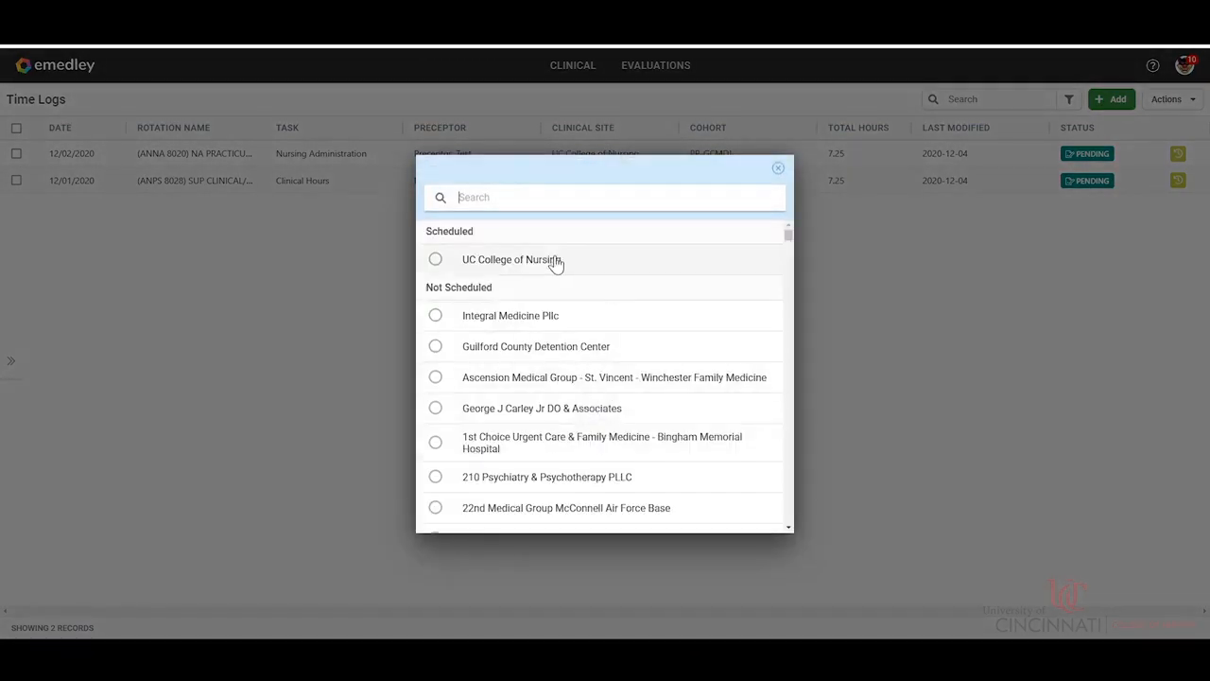
left_click(551, 265)
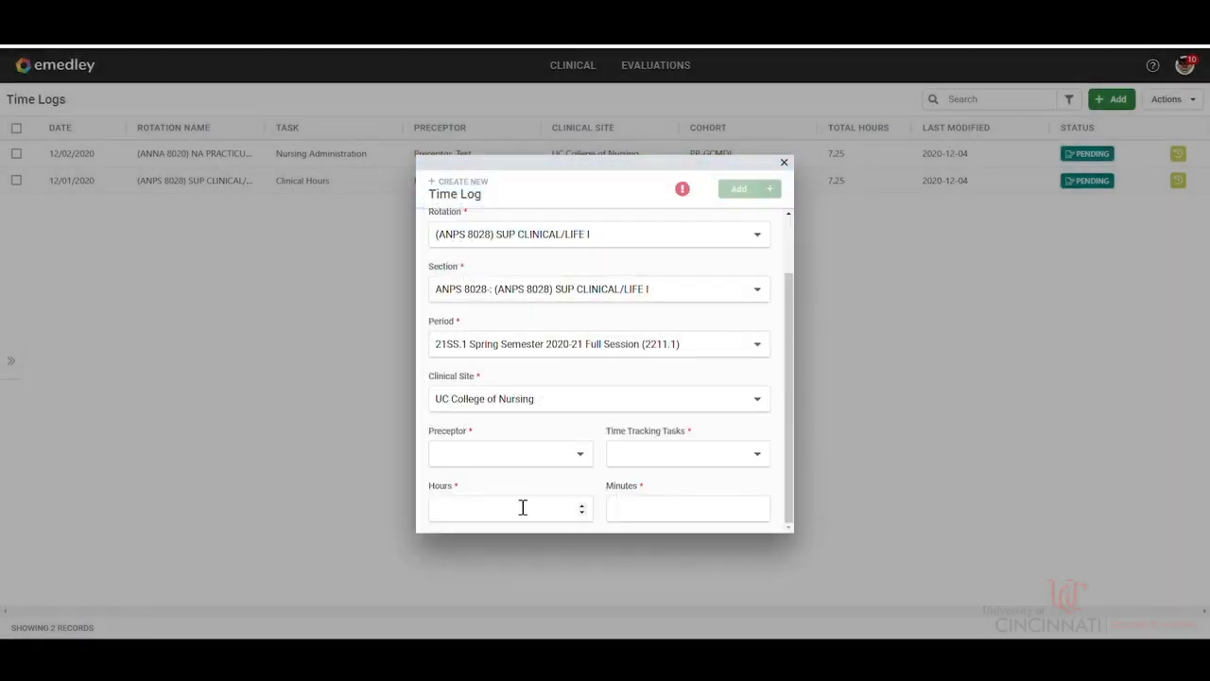
left_click(559, 455)
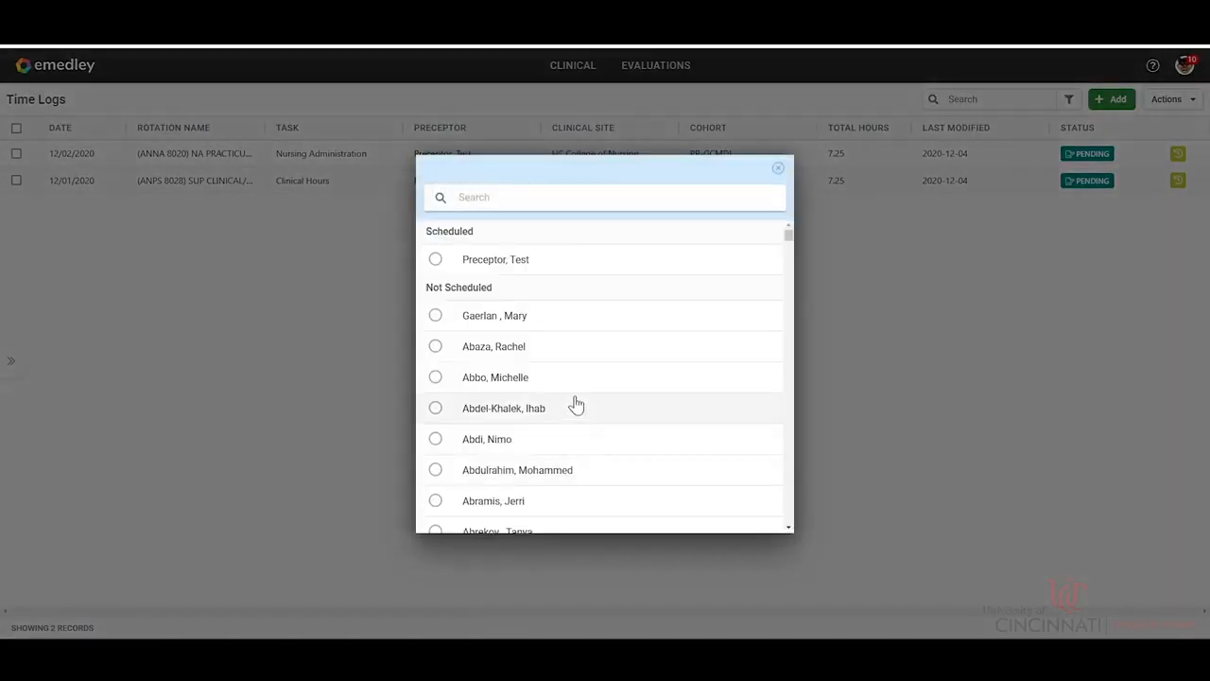
left_click(501, 265)
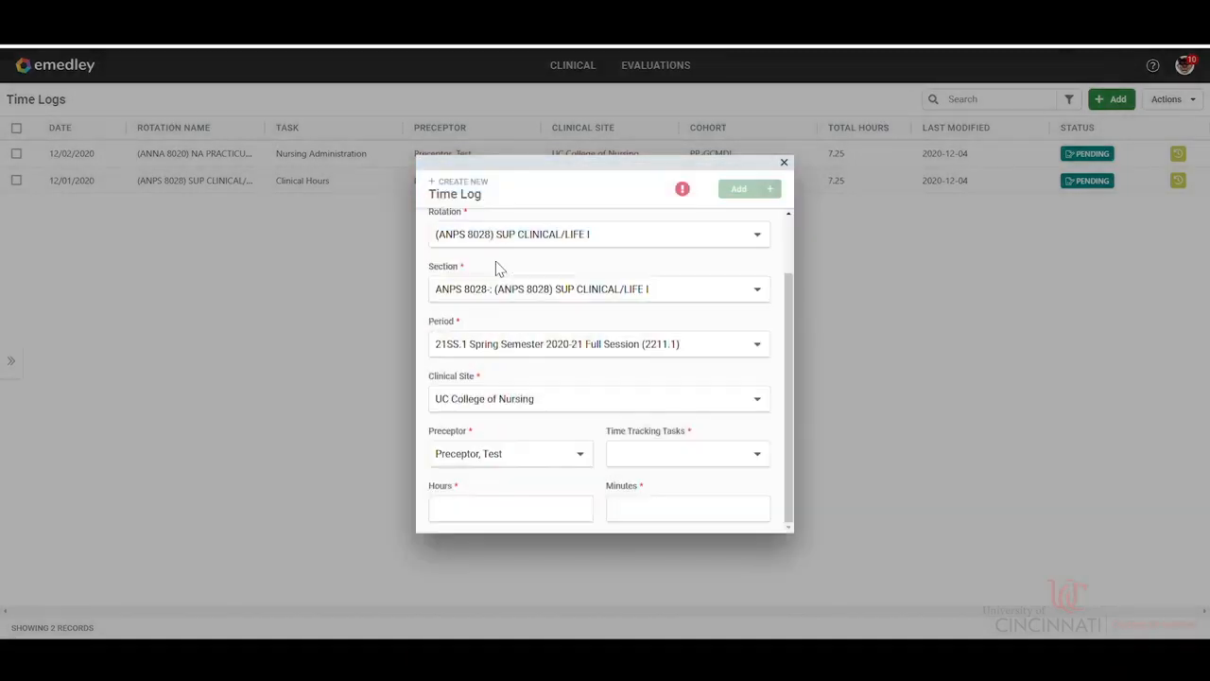
- Search the preceptor list for "abr", clear the search and close the list
left_click(527, 452)
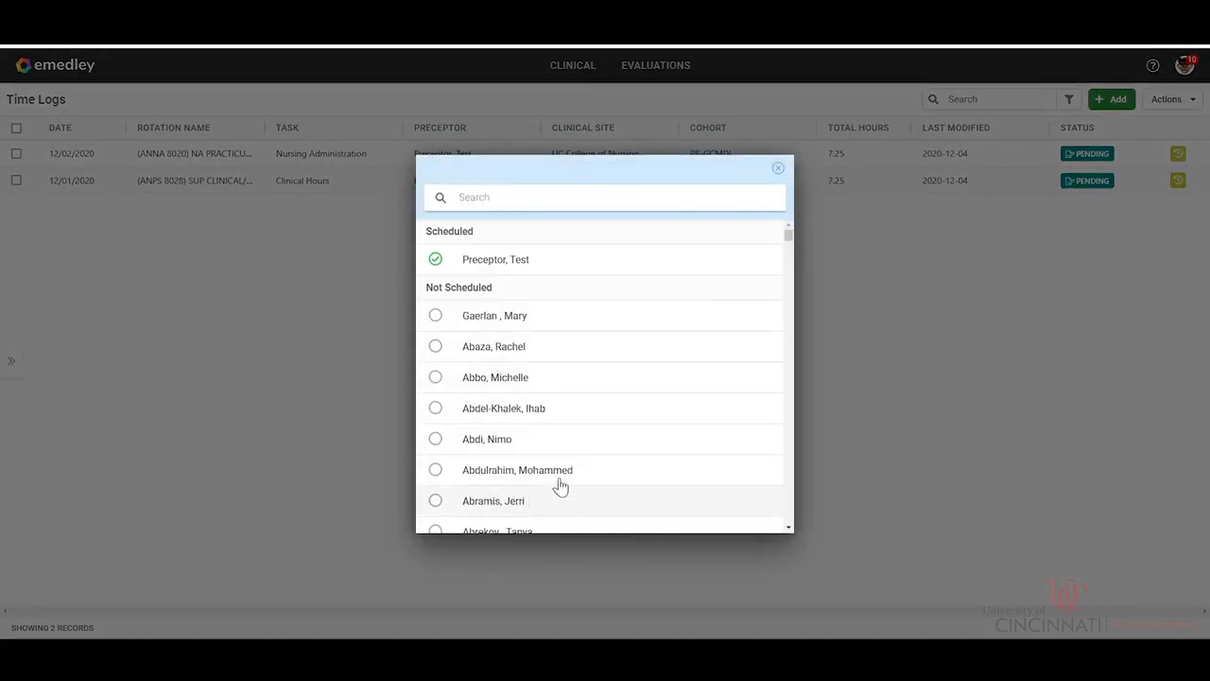
type("abr")
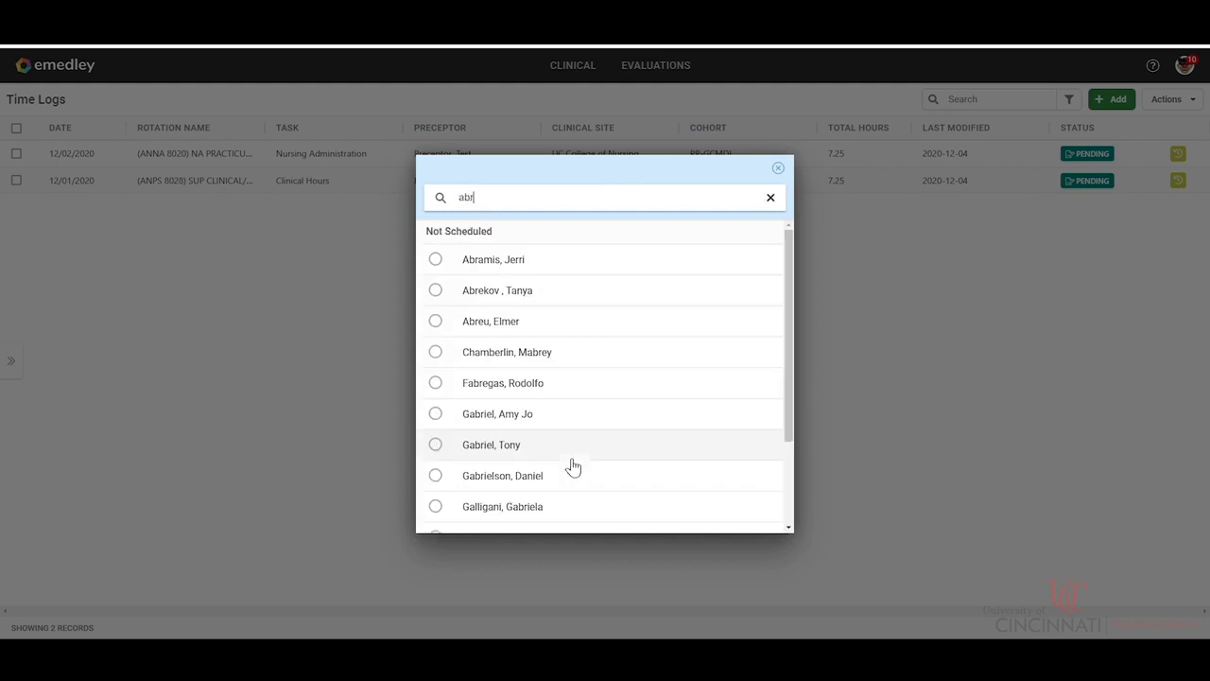
key("BackSpace")
key("BackSpace")
key("BackSpace")
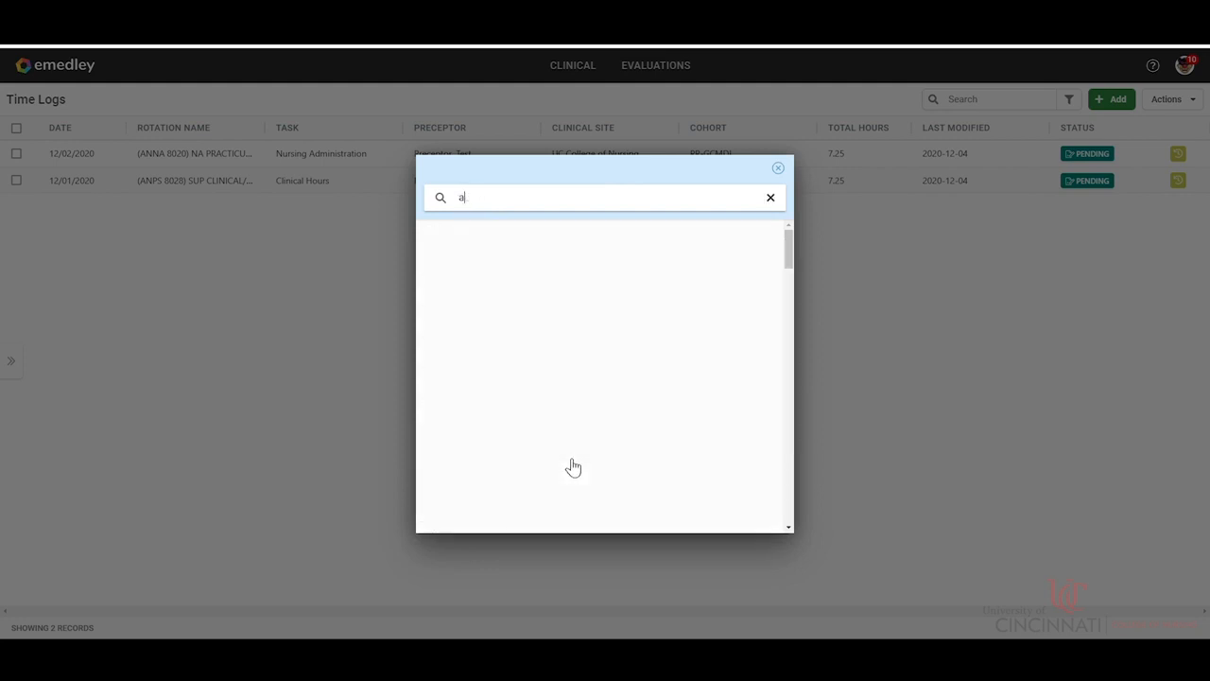
left_click(778, 171)
- Set the time tracking task of the 12/01/2020 log to PMHNP - PEDS (0-17)
left_click(664, 463)
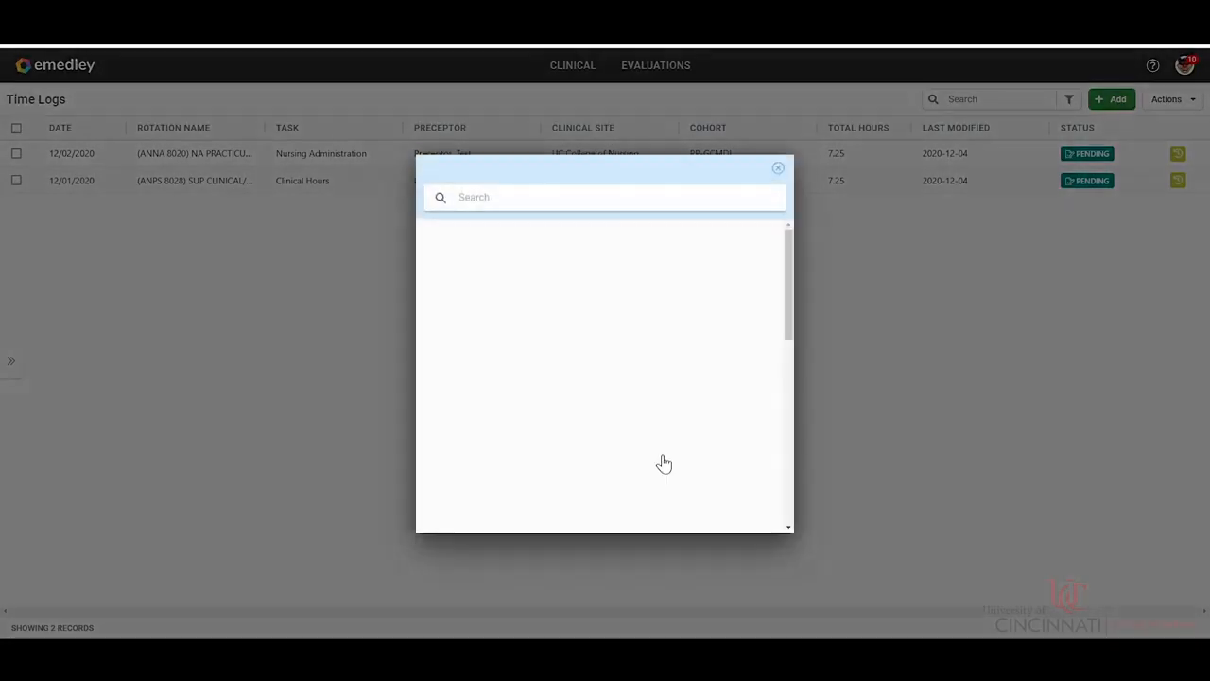
scroll(662, 454, "down", 5)
scroll(611, 451, "down", 2)
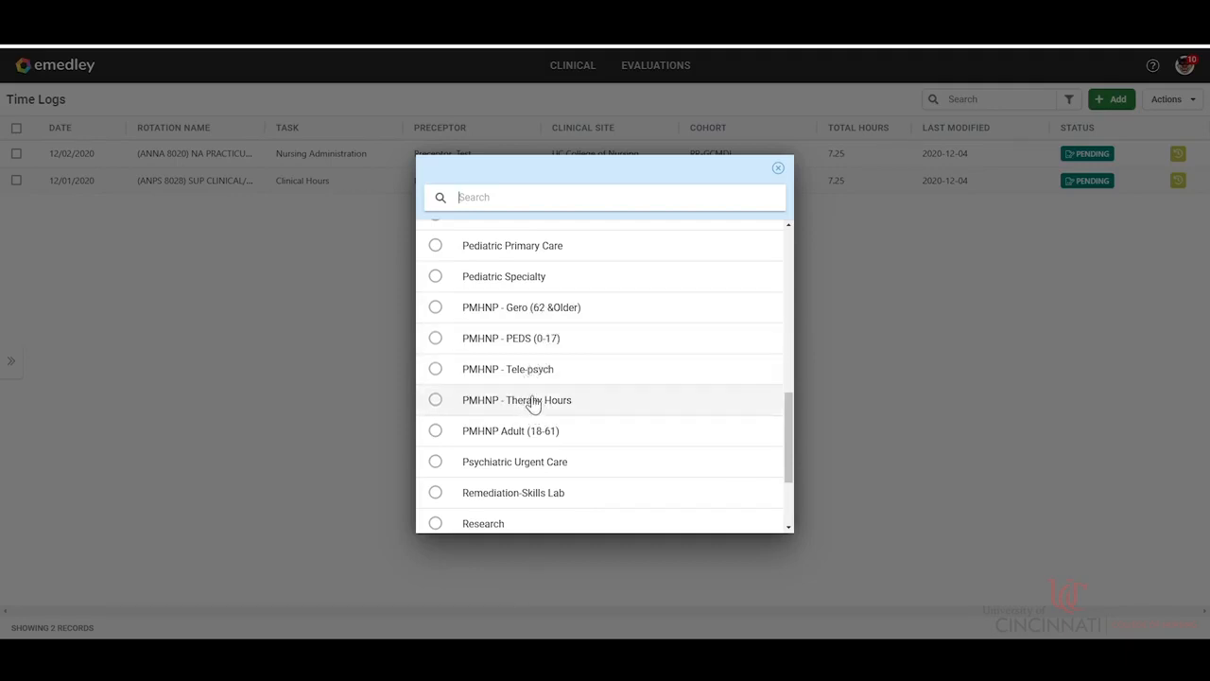
left_click(446, 344)
- Enter a duration of 8 hours and 15 minutes and add the time log
left_click(568, 520)
type("8")
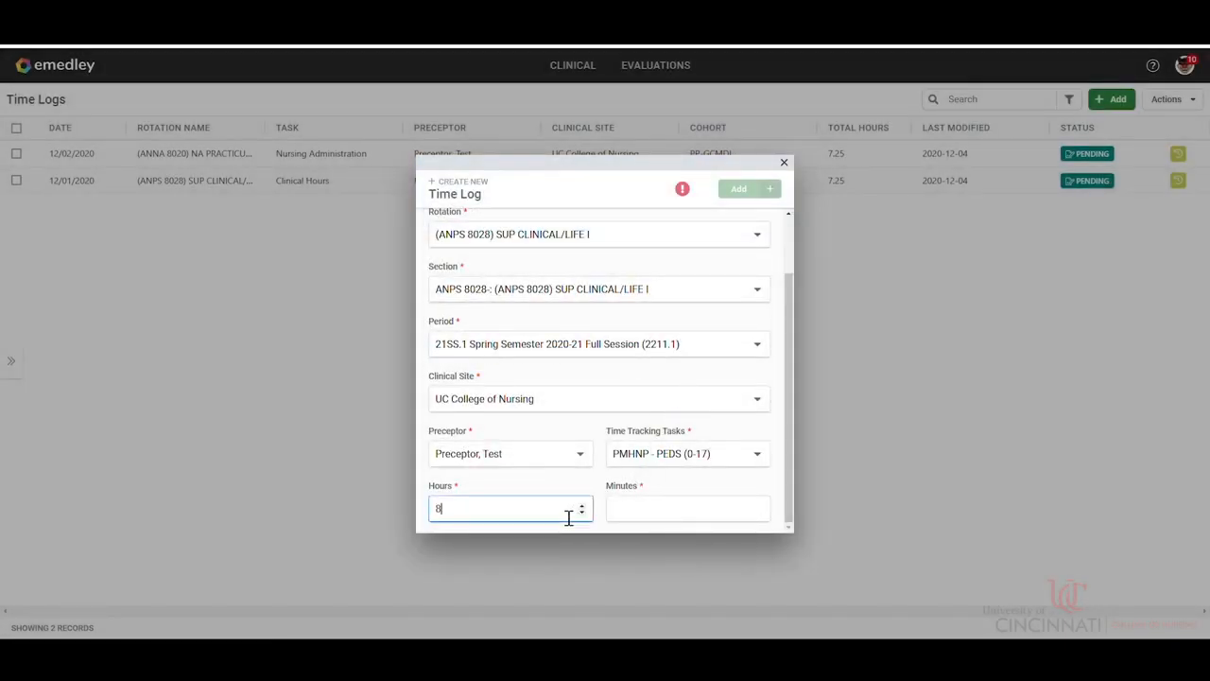
left_click(685, 516)
type("15")
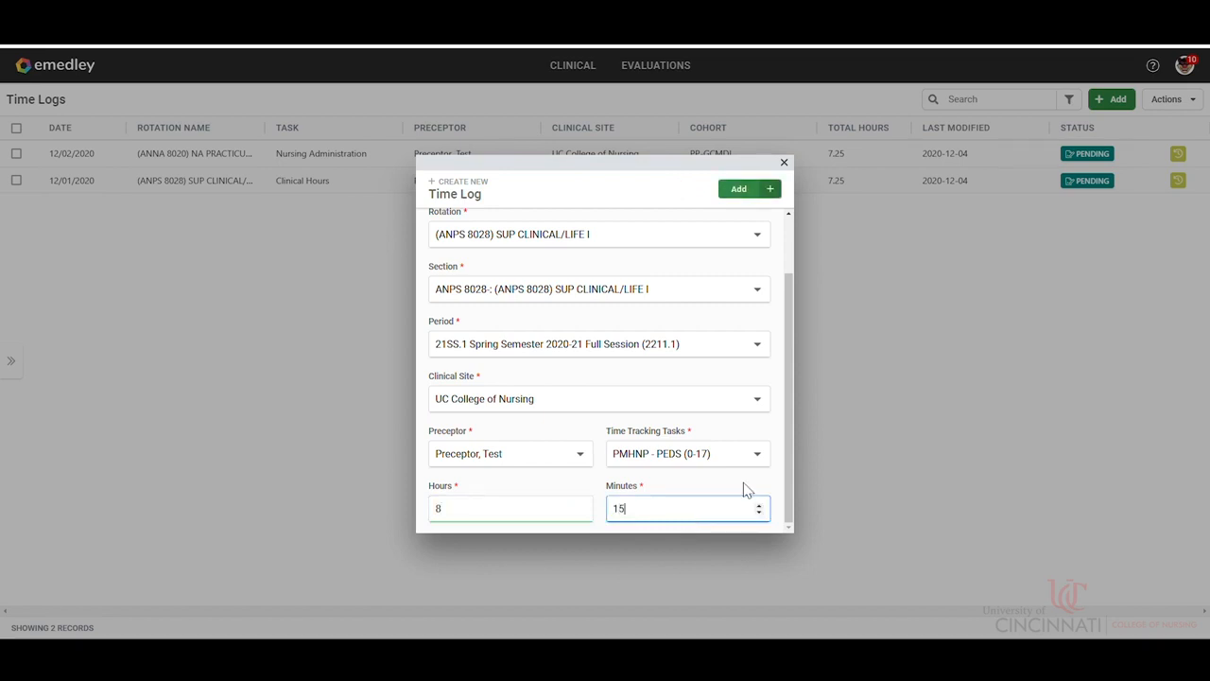
left_click(749, 189)
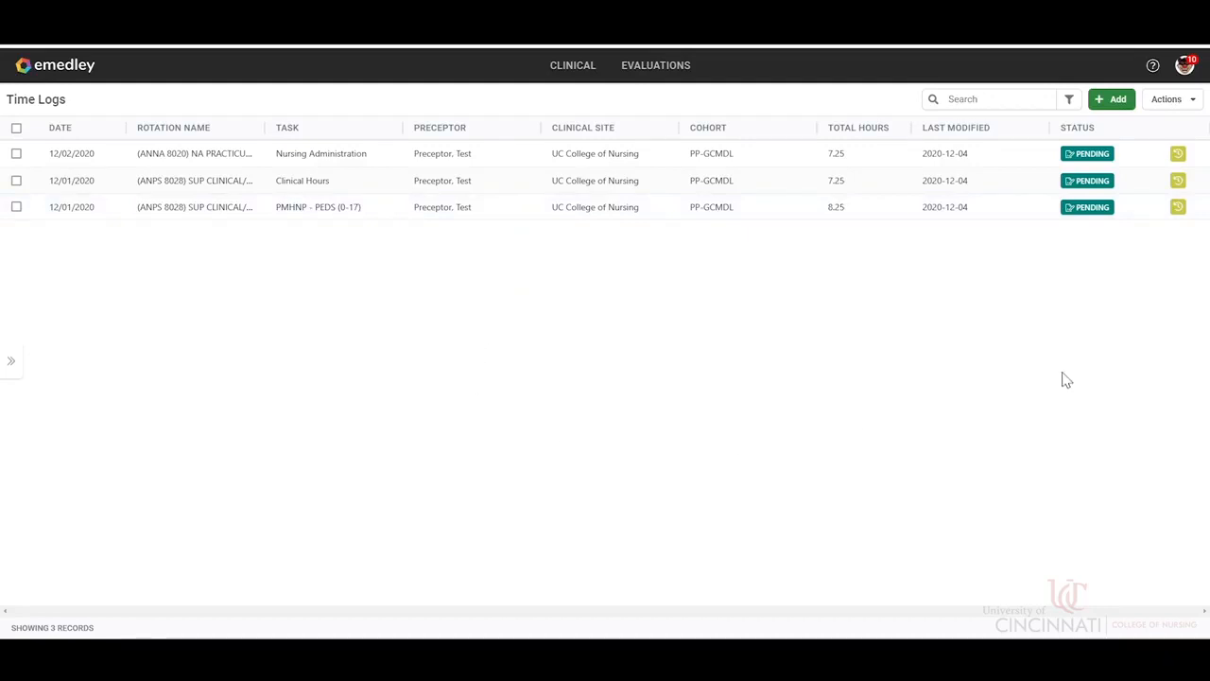
- Start another time log and set its rotation to (ANPS 8028) SUP CLINICAL/LIFE I, searching for 8028
left_click(1116, 107)
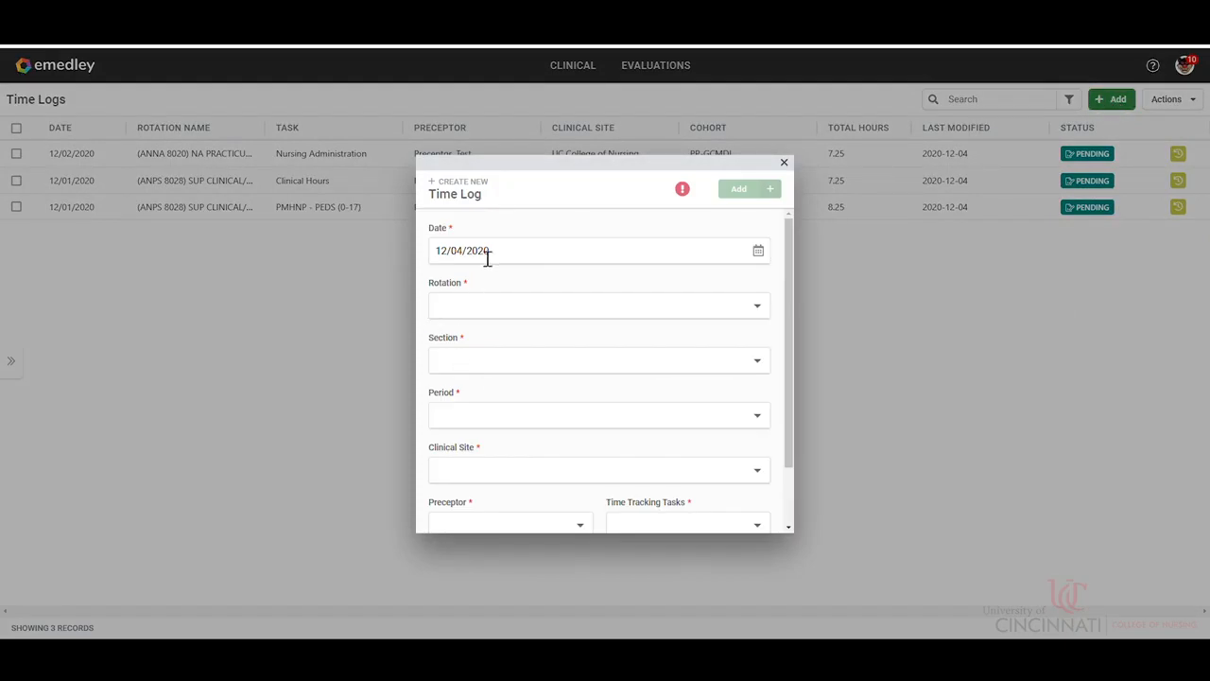
left_click(463, 307)
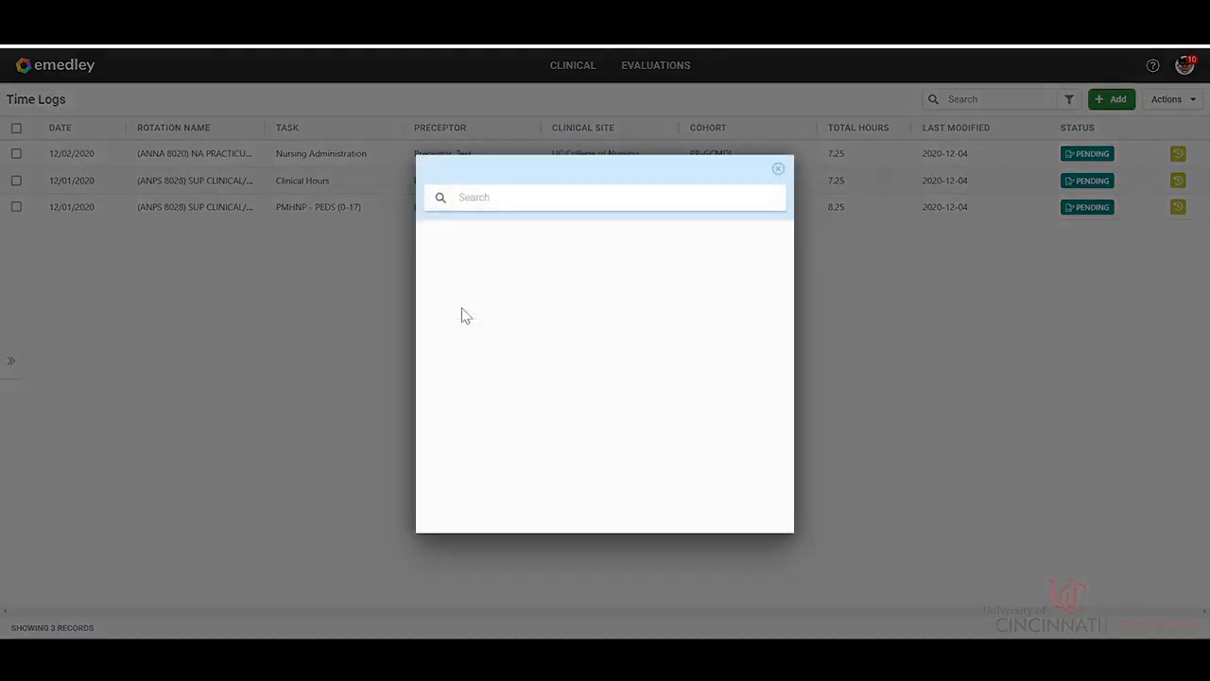
type("8028")
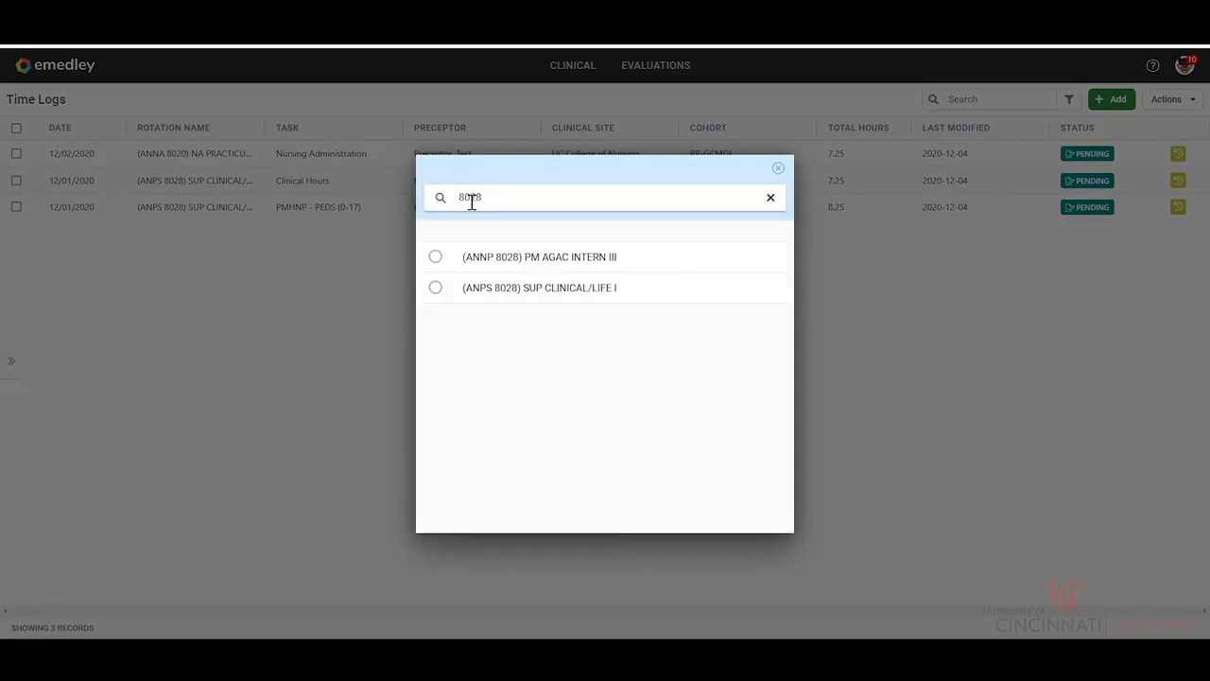
left_click(521, 286)
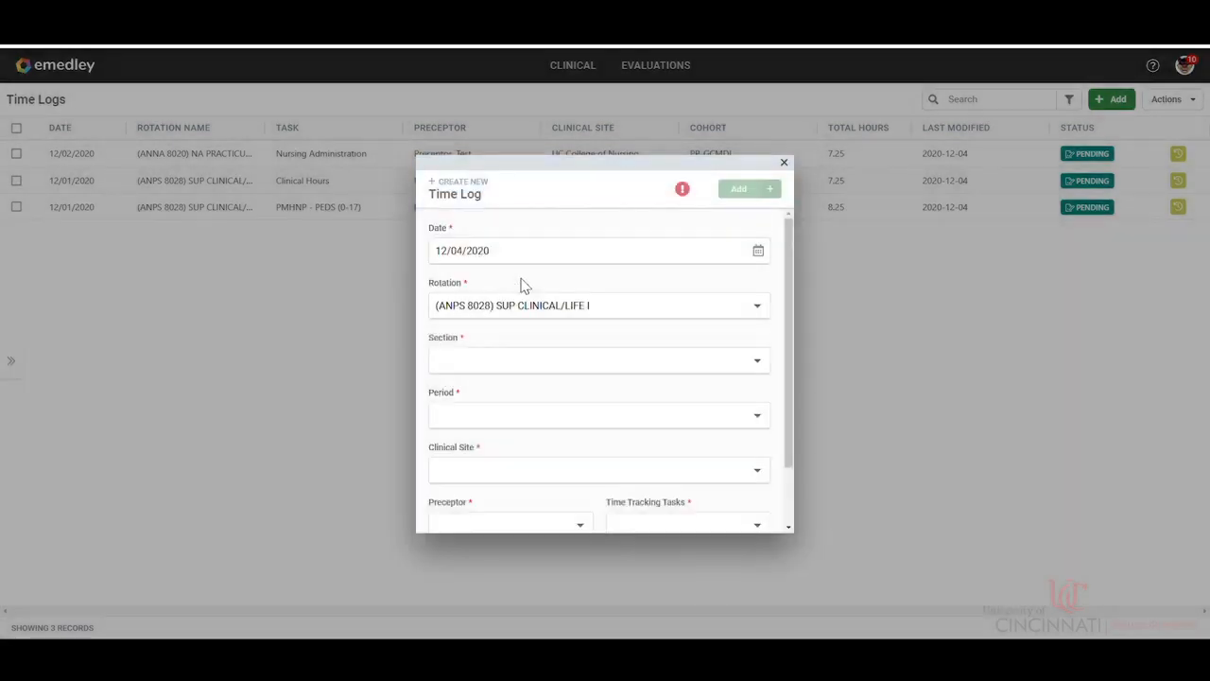
- For the second log, choose the scheduled ANPS 8028 section and the period 21SS.1 Spring Semester 2020-21 Full Session (2211.1)
left_click(519, 369)
left_click(498, 263)
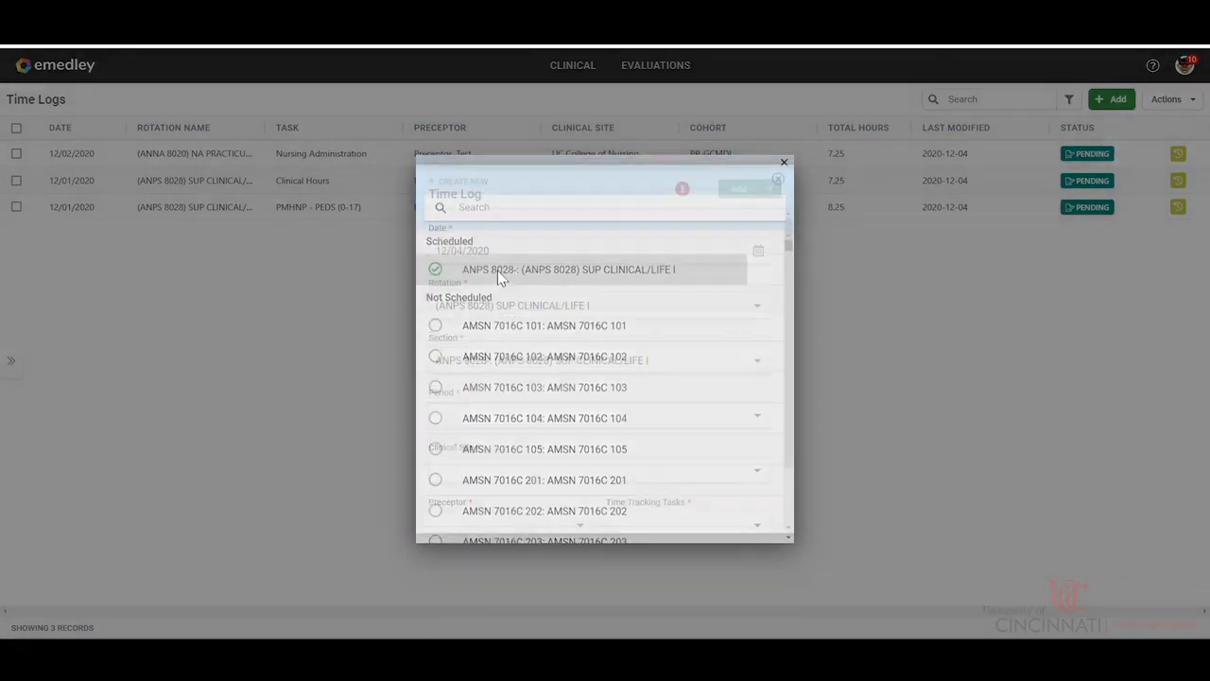
left_click(505, 424)
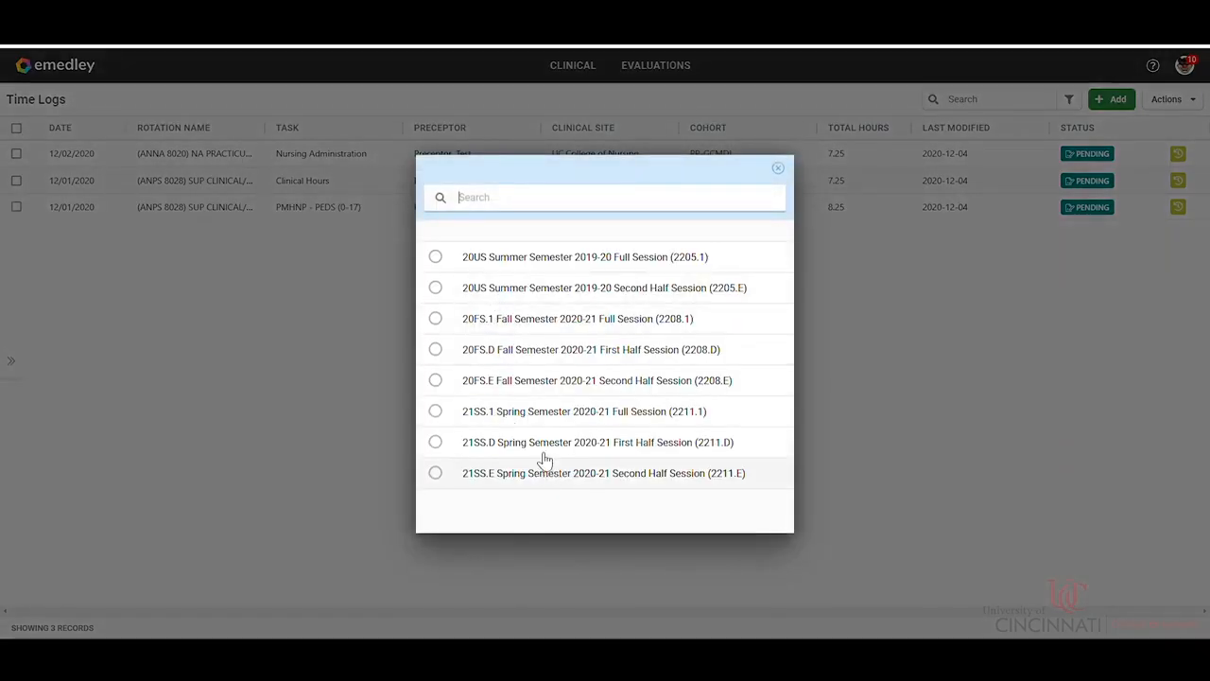
left_click(535, 424)
- Assign UC College of Nursing as the second log's clinical site and select its scheduled preceptor
scroll(535, 423, "down", 1)
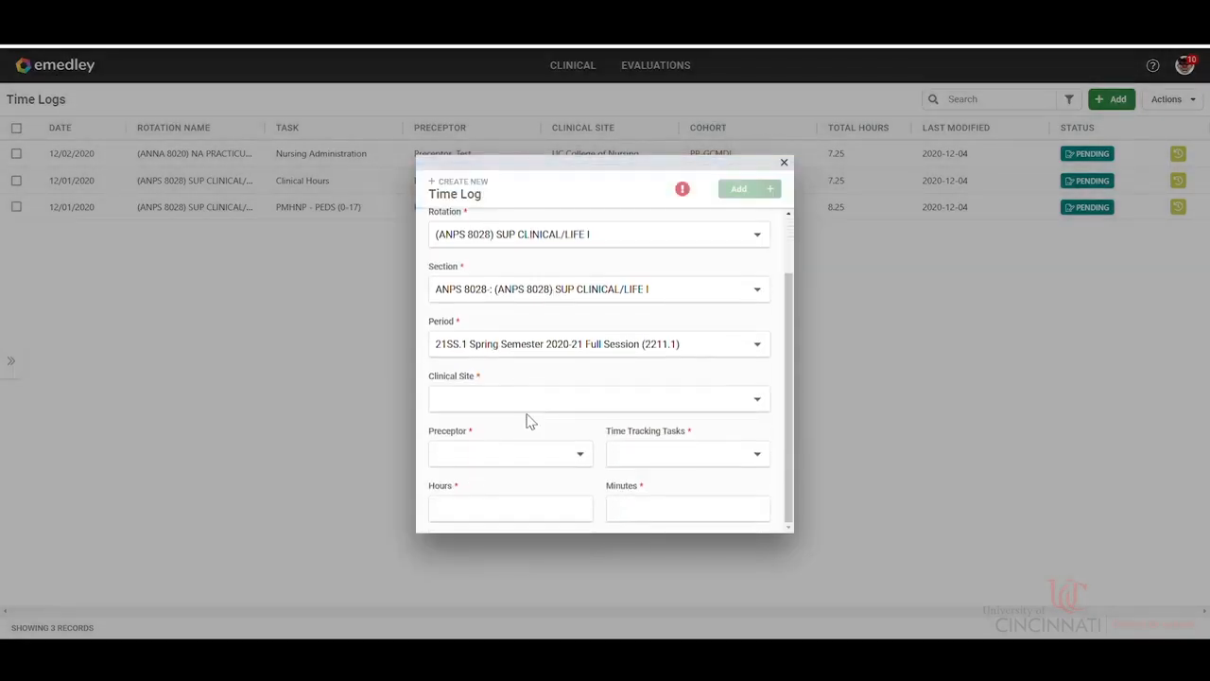
left_click(514, 406)
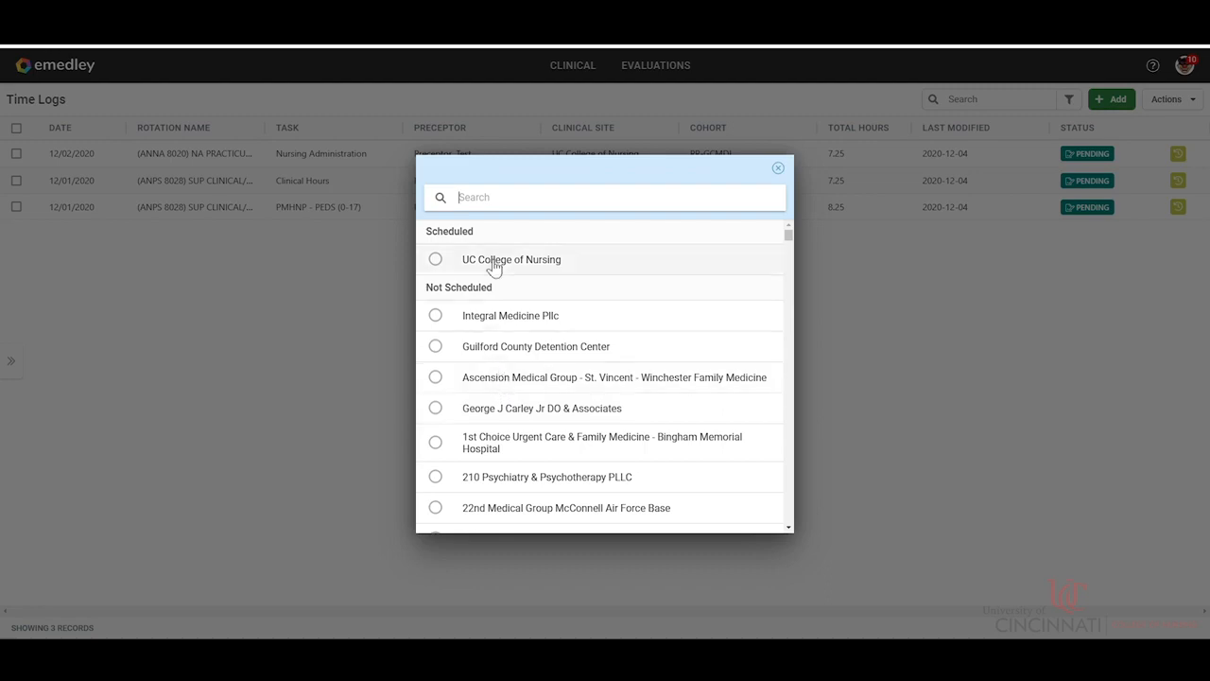
left_click(494, 266)
left_click(514, 461)
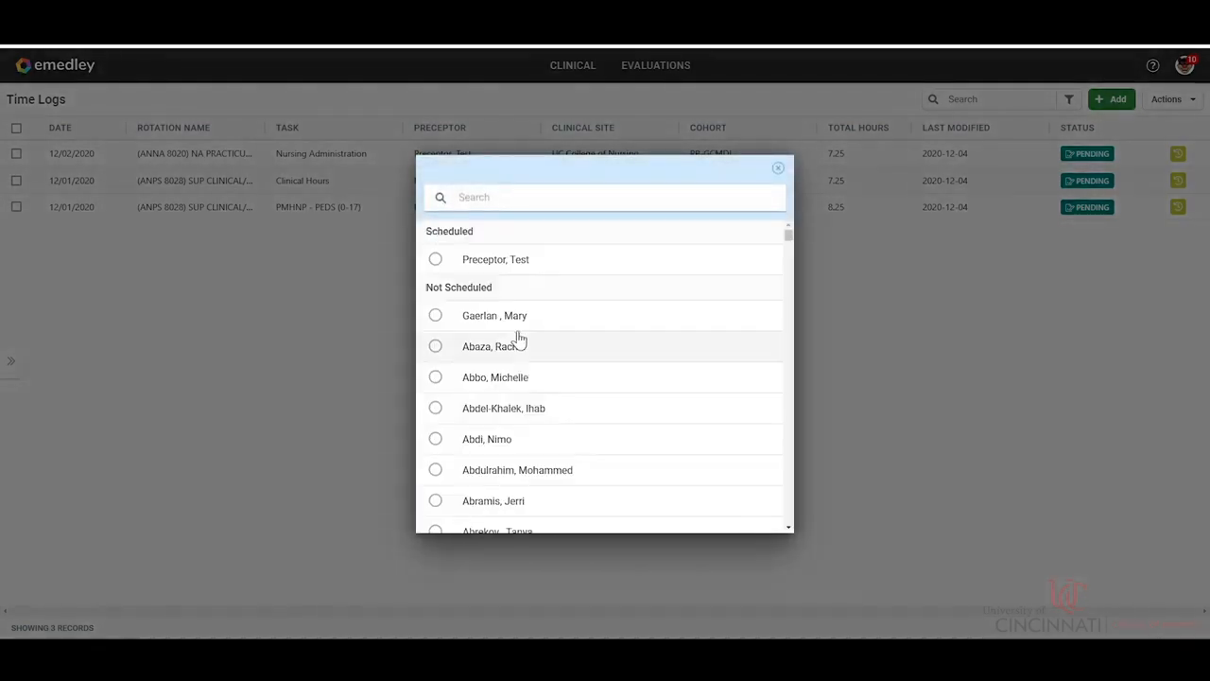
left_click(495, 256)
- Set the second log's time tracking task to PMHNP - PEDS (0-17)
left_click(652, 457)
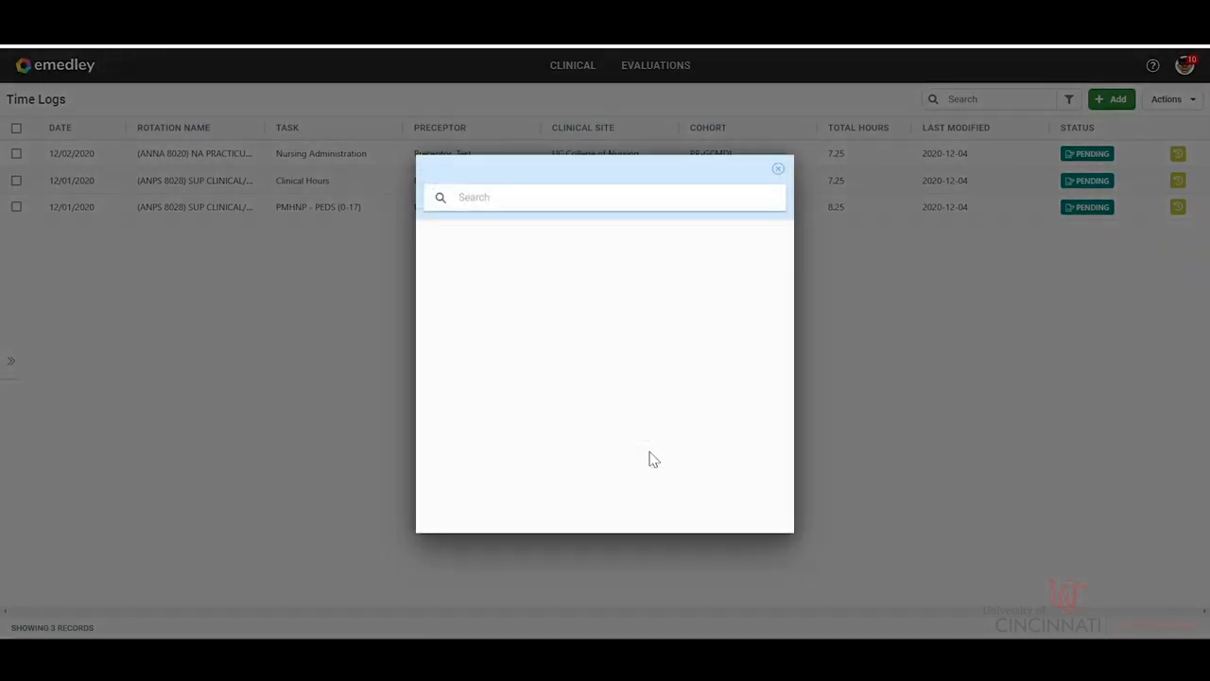
scroll(610, 400, "down", 3)
scroll(572, 382, "down", 3)
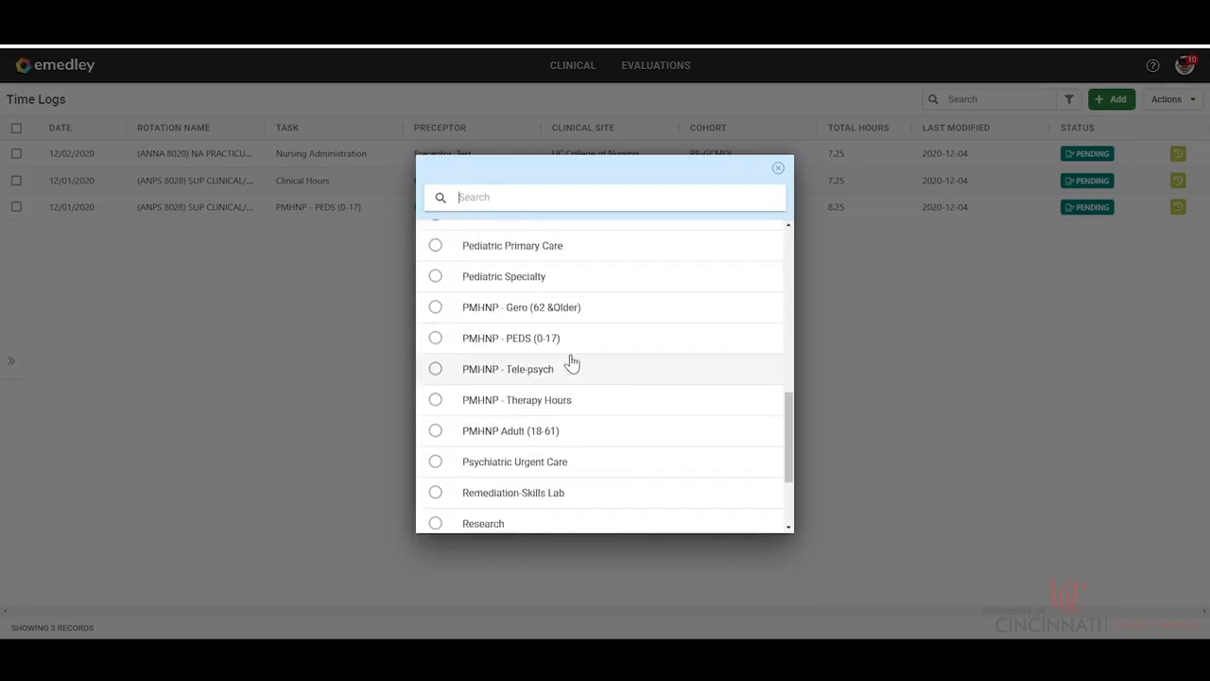
left_click(526, 347)
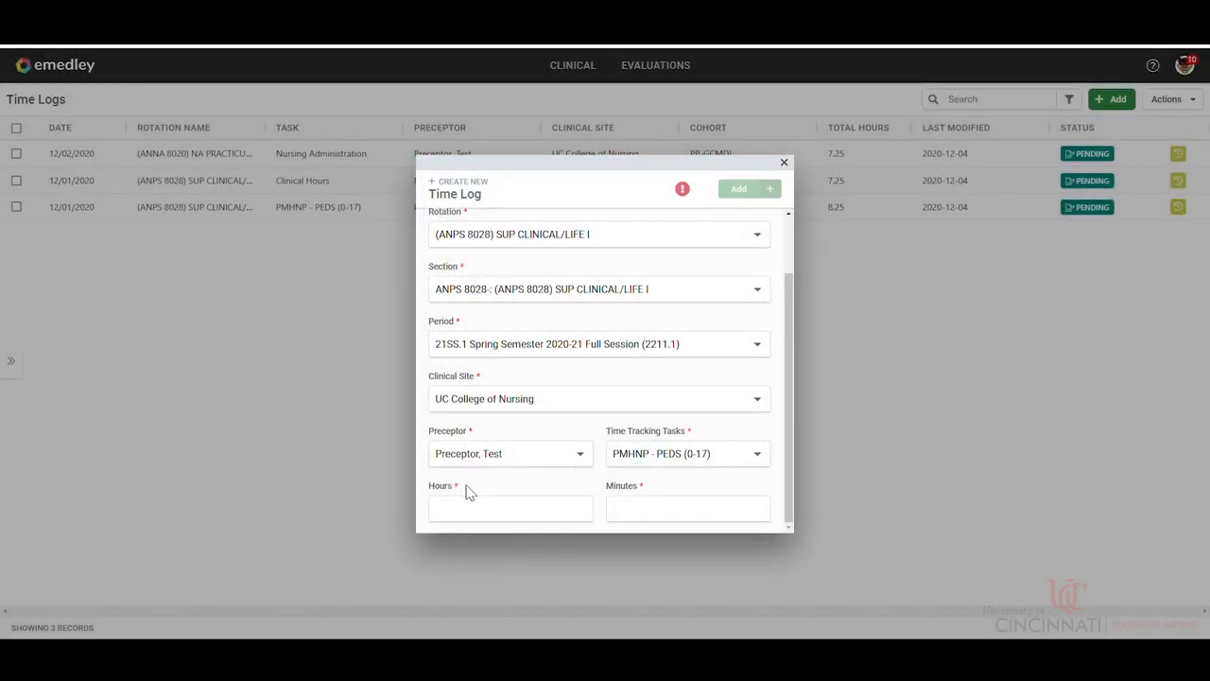
- Enter a duration of 3 hours and 0 minutes and add the second time log
left_click(450, 522)
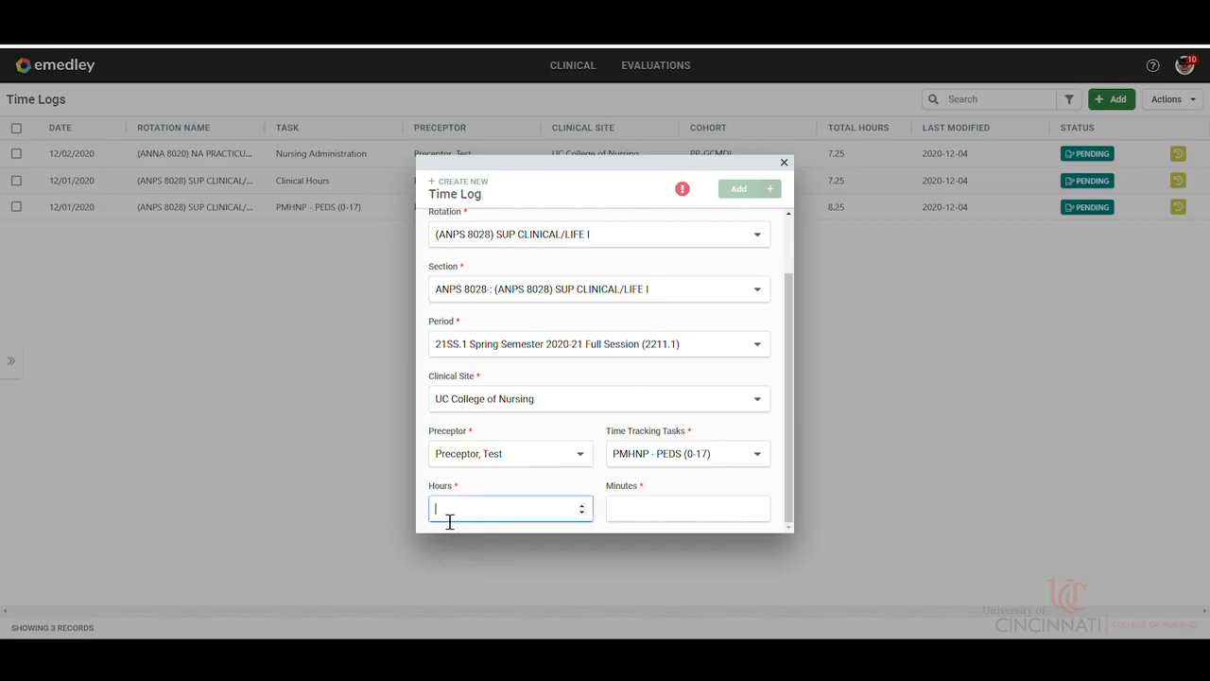
type("3")
left_click(636, 521)
type("0")
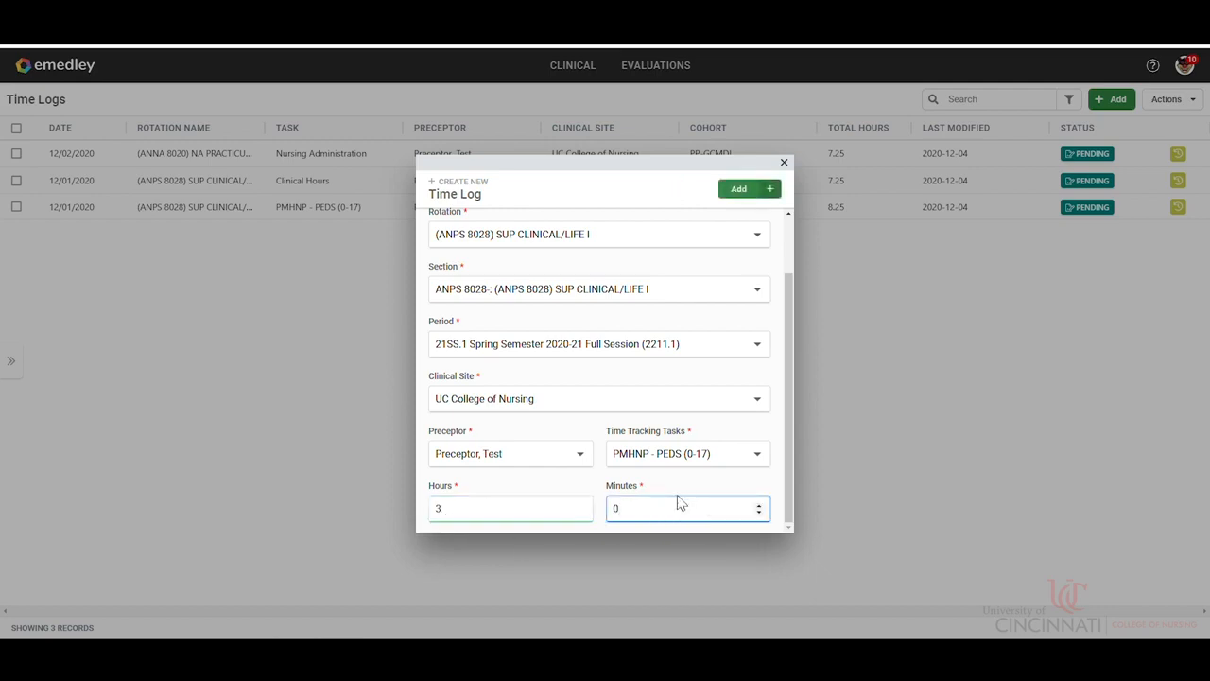
left_click(743, 189)
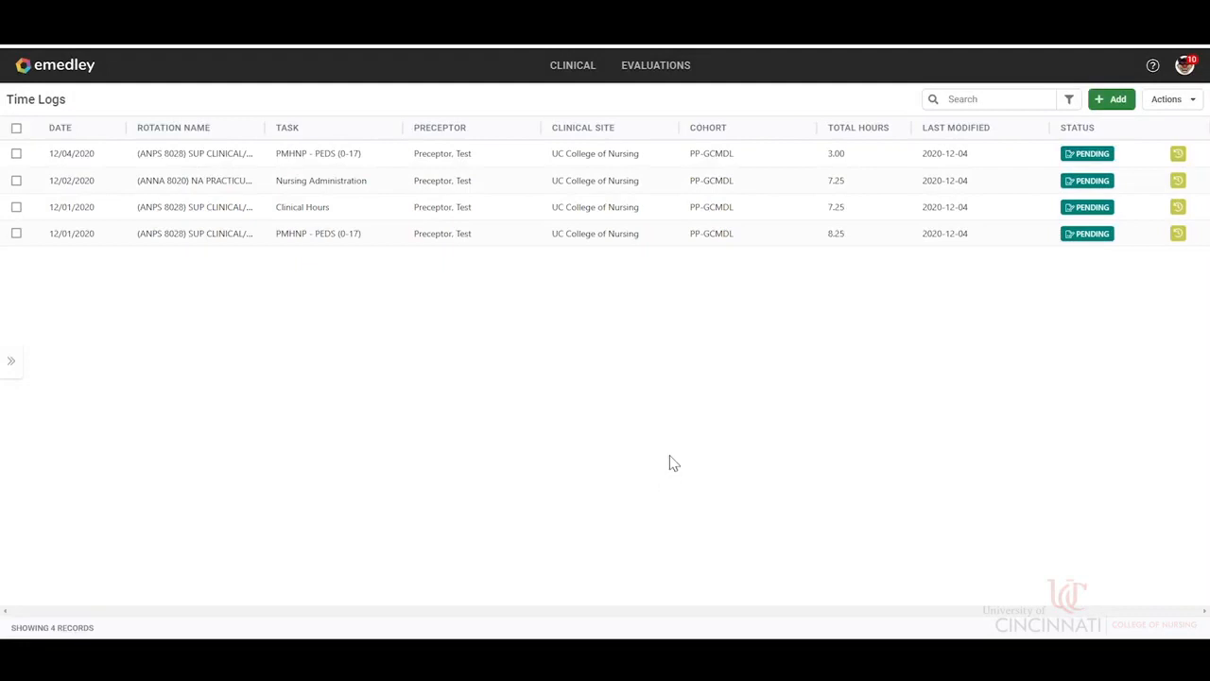
- Start a third time log and set its rotation to (ANPS 8028) SUP CLINICAL/LIFE I, searching for 8028
left_click(1112, 100)
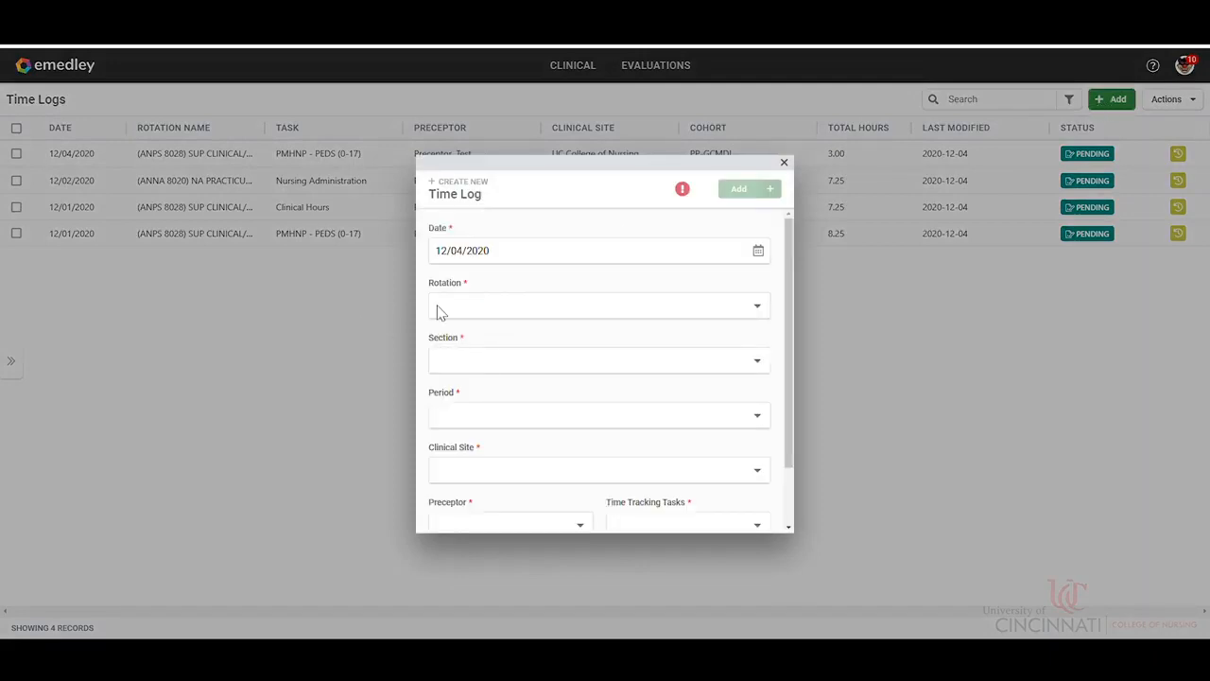
left_click(525, 316)
type("8028")
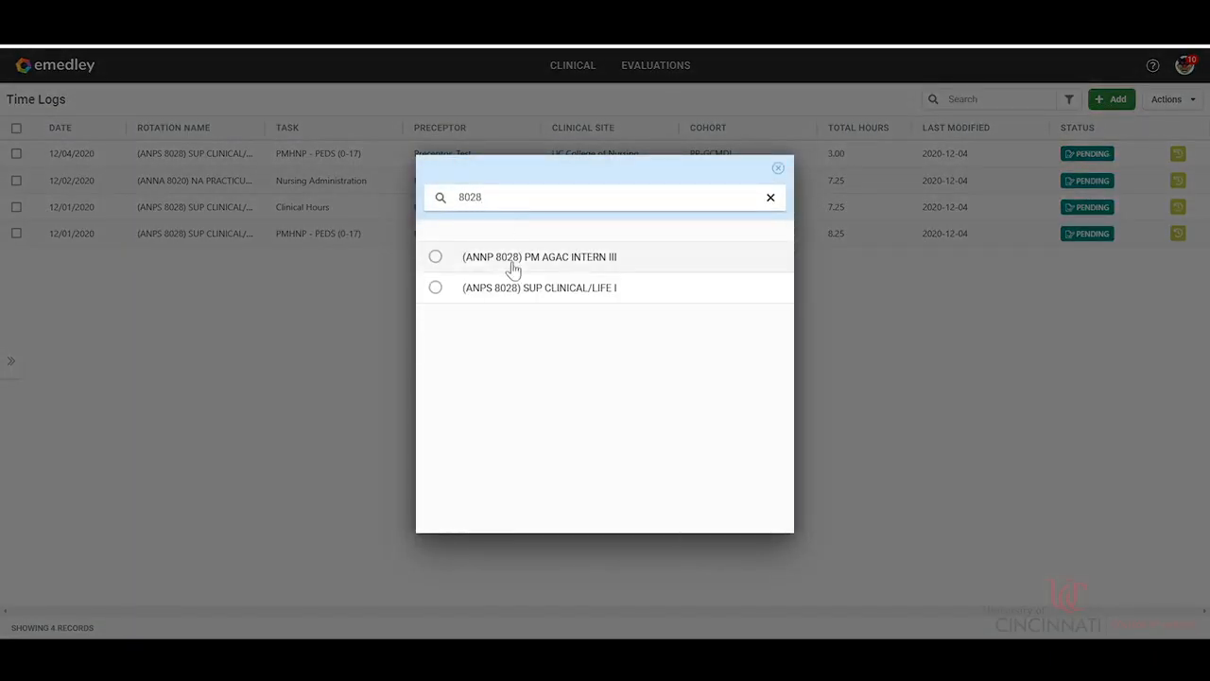
left_click(511, 293)
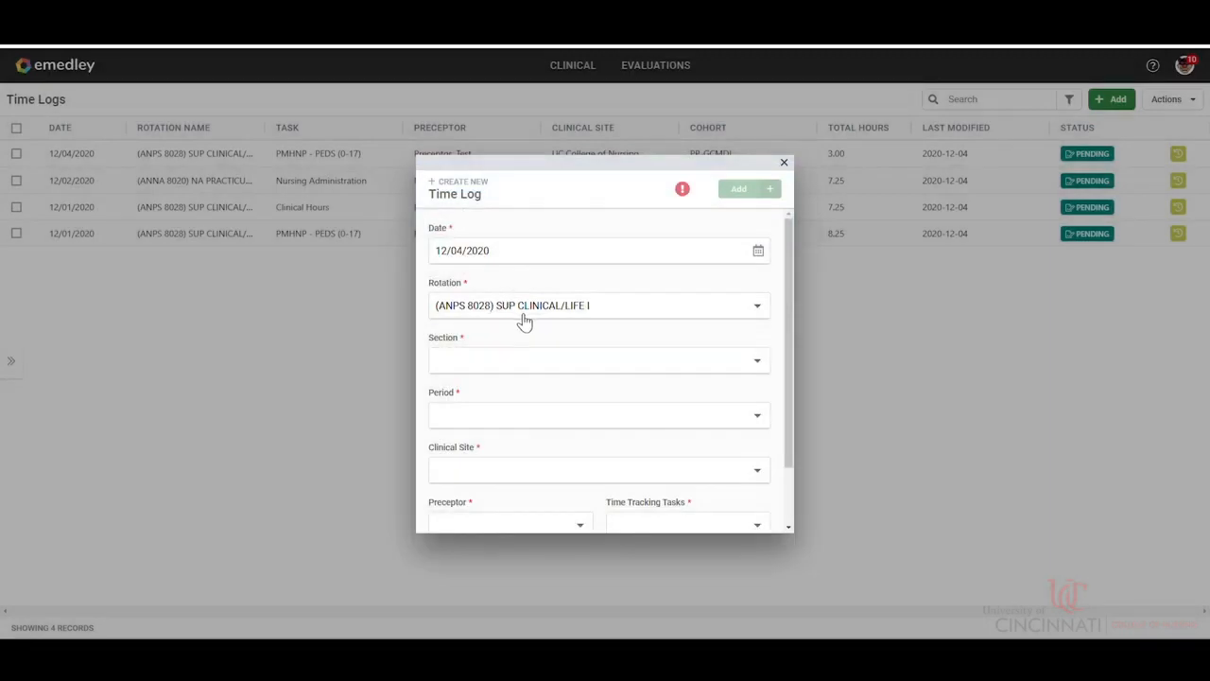
- For the third log, choose the scheduled ANPS 8028 section and the period 21SS.1 Spring Semester 2020-21 Full Session (2211.1)
left_click(535, 352)
left_click(554, 261)
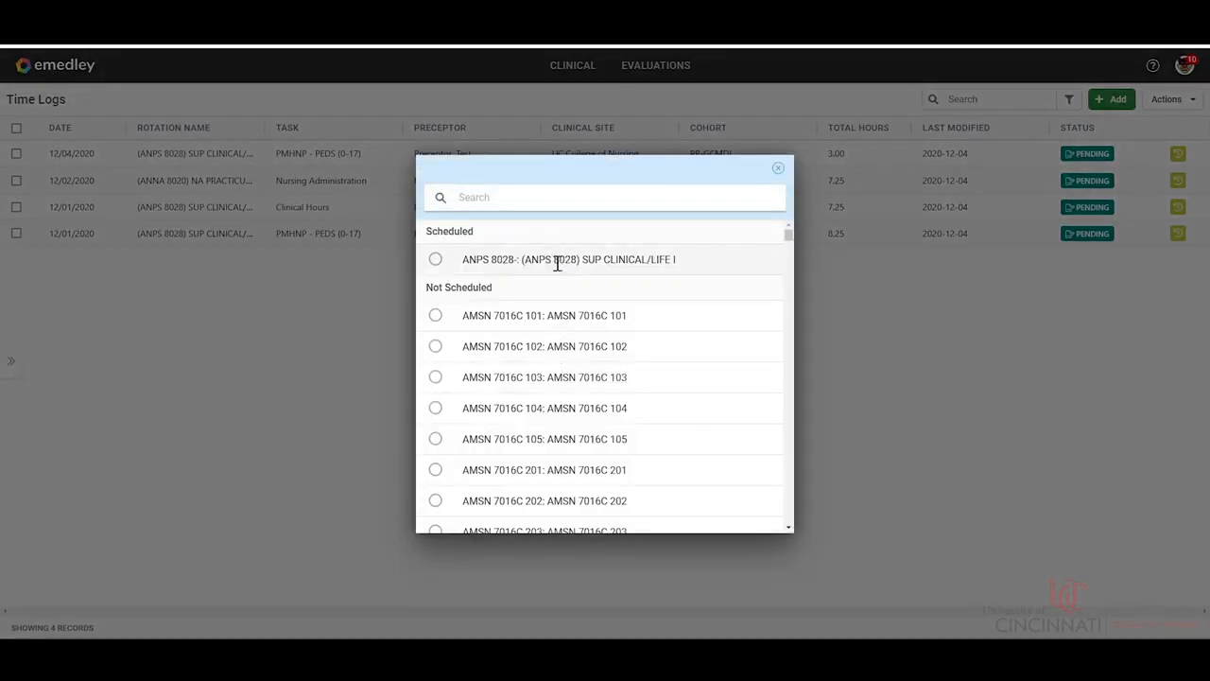
left_click(538, 428)
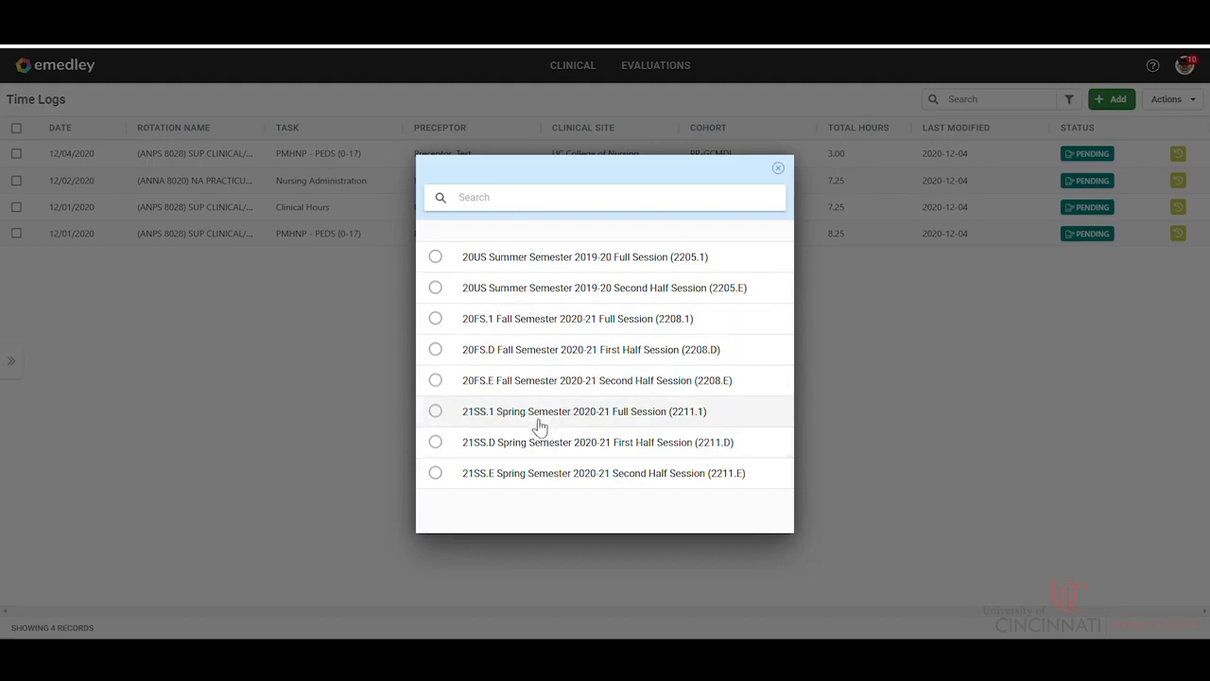
left_click(541, 421)
- Assign UC College of Nursing as the third log's clinical site and select its scheduled preceptor
left_click(530, 479)
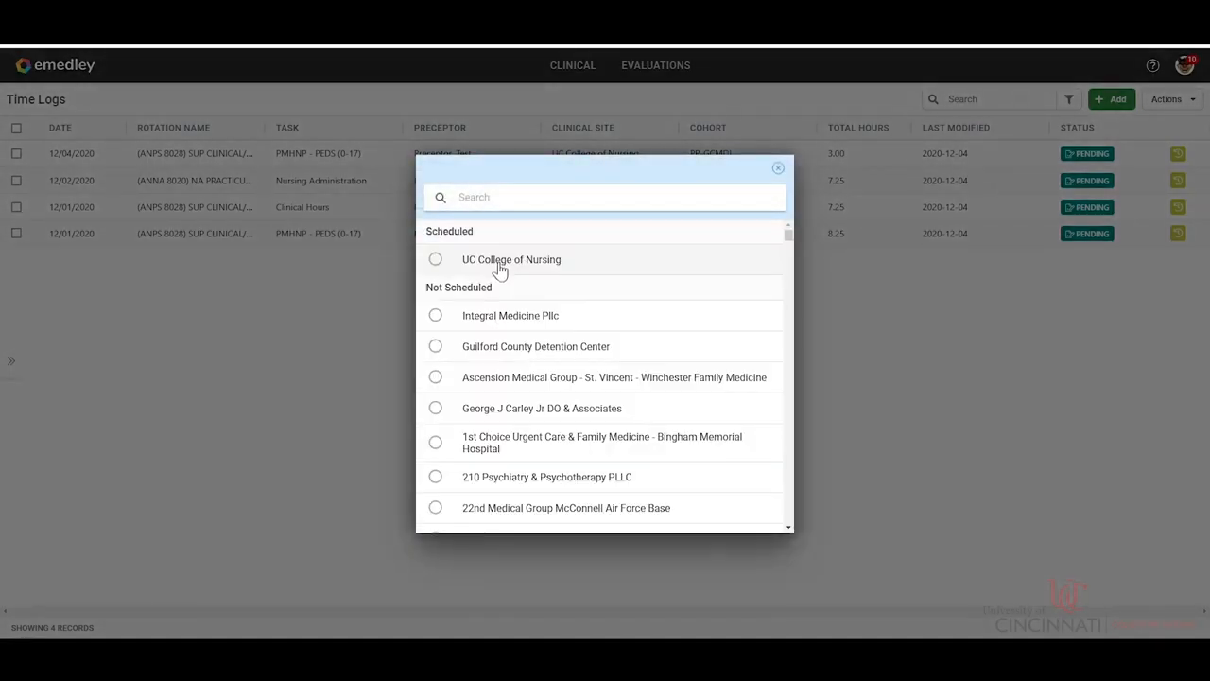
left_click(499, 266)
scroll(546, 482, "down", 2)
left_click(544, 465)
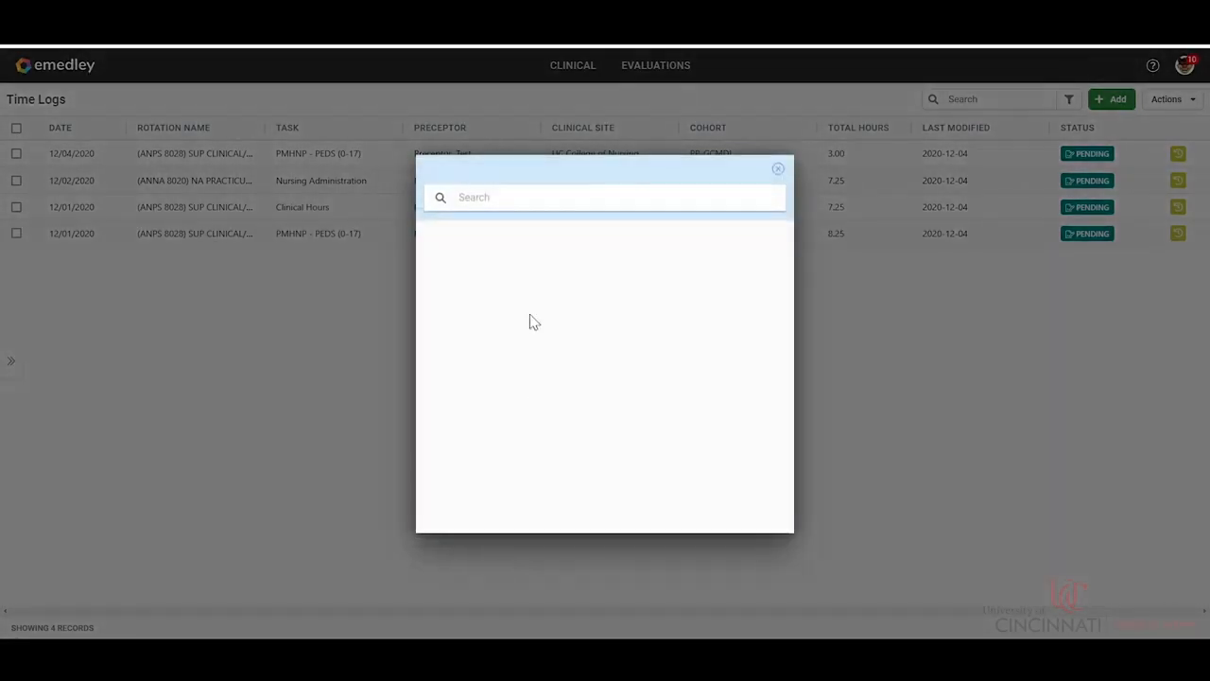
left_click(514, 262)
- Set the third log's time tracking task to PMHNP Adult (18-61)
left_click(675, 462)
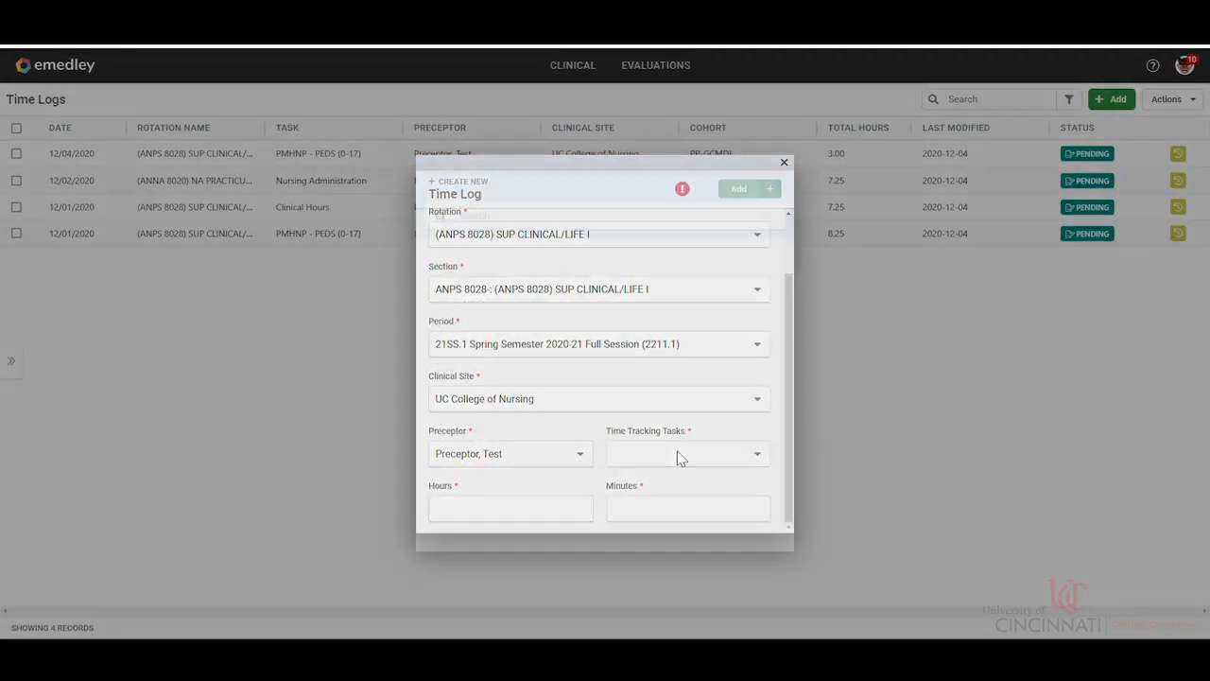
scroll(587, 430, "down", 6)
scroll(586, 430, "down", 3)
scroll(583, 427, "up", 1)
left_click(536, 376)
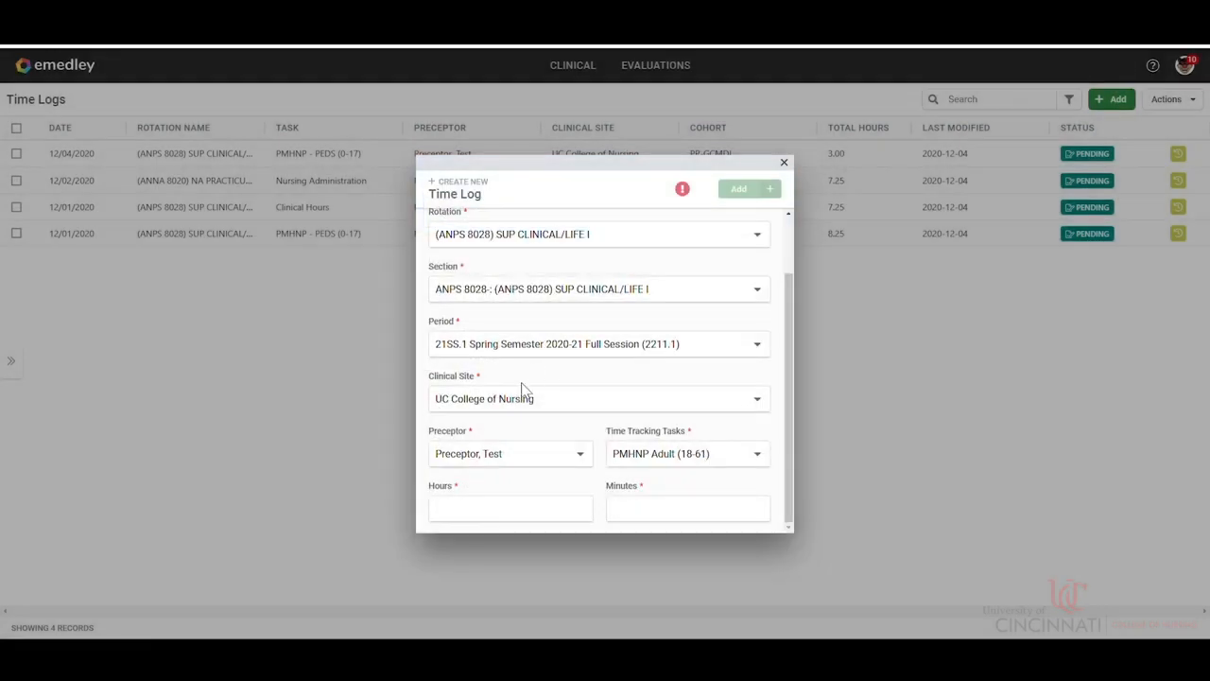
- Enter a duration of 5 hours and 0 minutes and add the third time log
left_click(497, 509)
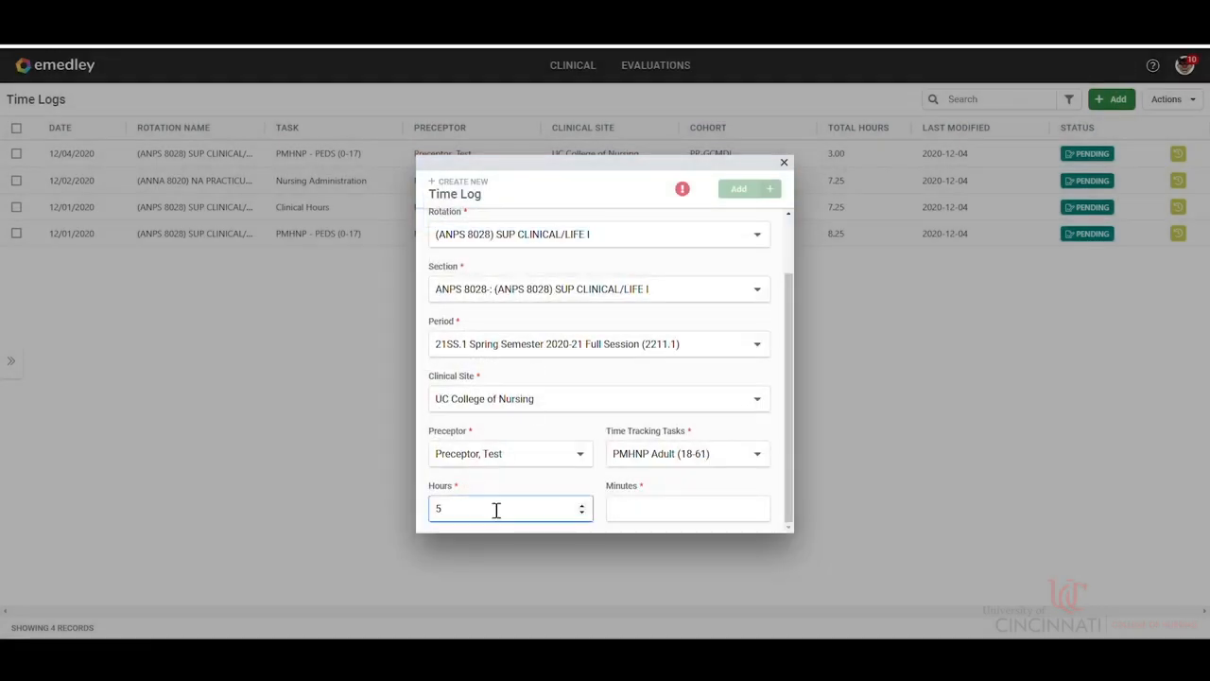
left_click(675, 516)
type("0")
left_click(762, 188)
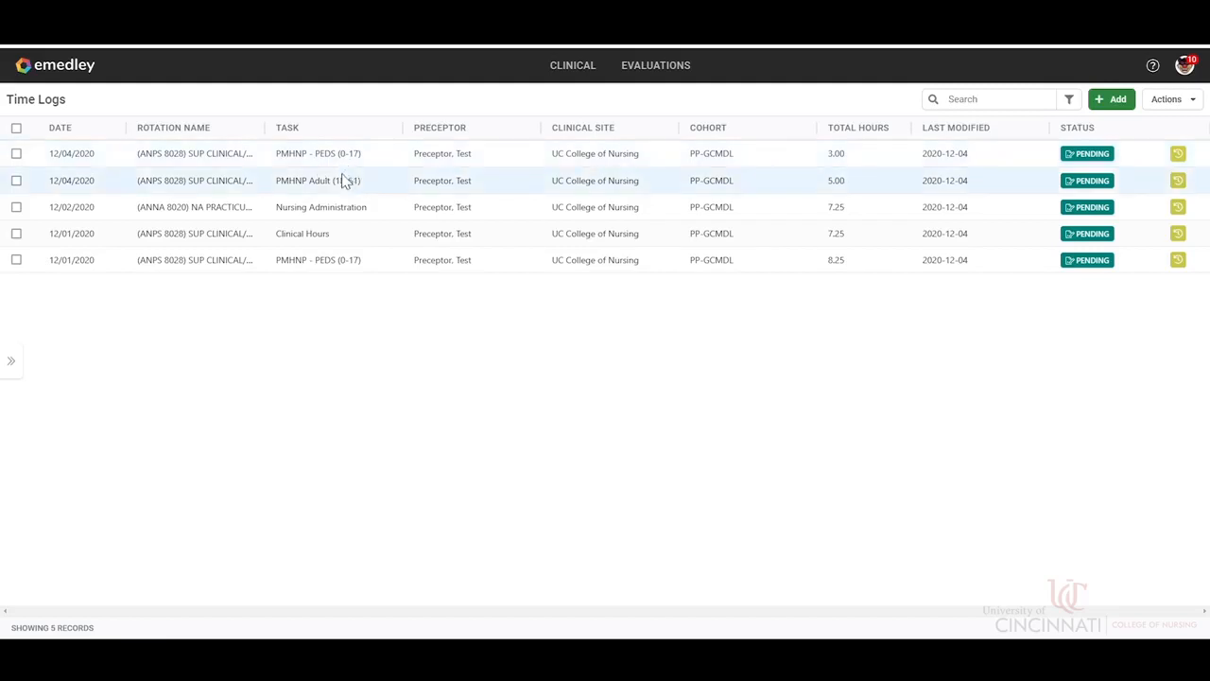
- Edit the 12/04/2020 PMHNP Adult (18-61) time log, setting its minutes to 15, and save the change
left_click(17, 181)
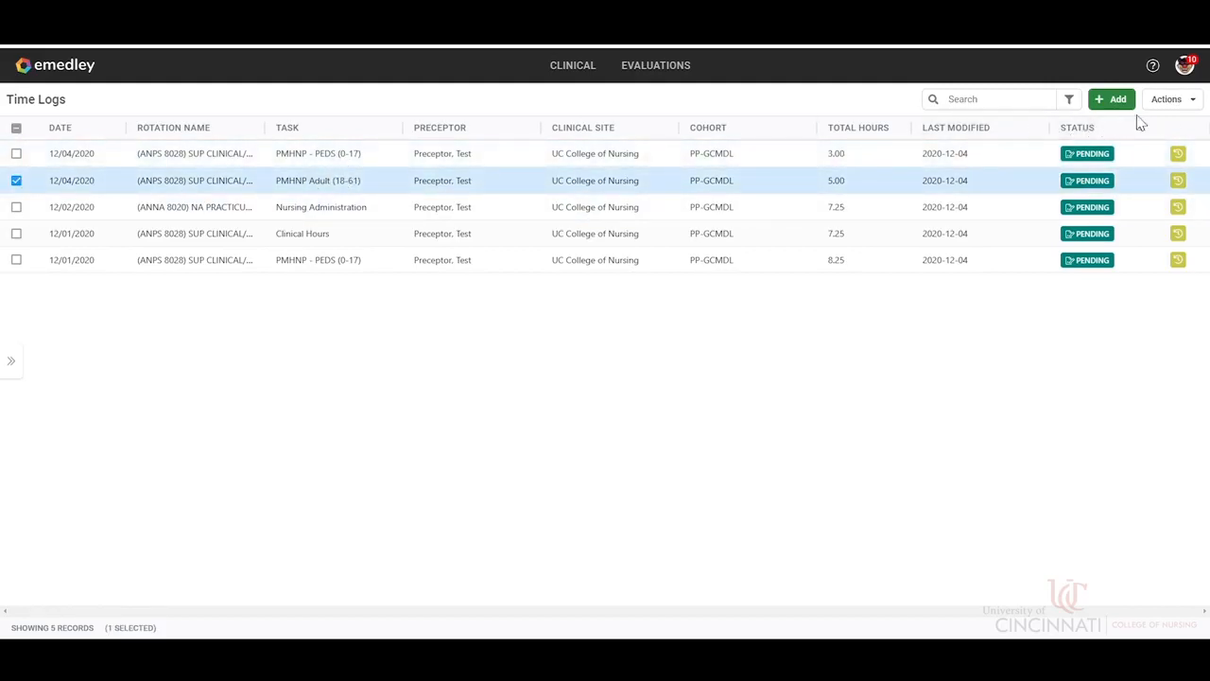
left_click(1169, 99)
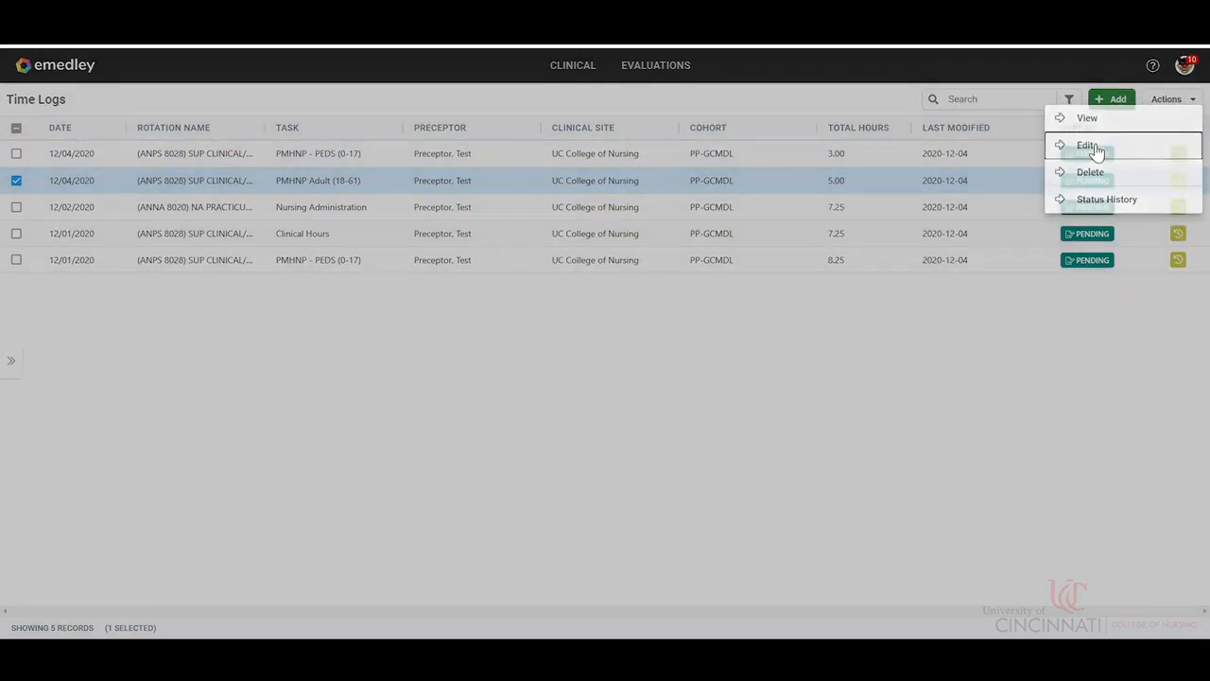
left_click(1088, 146)
scroll(679, 440, "down", 1)
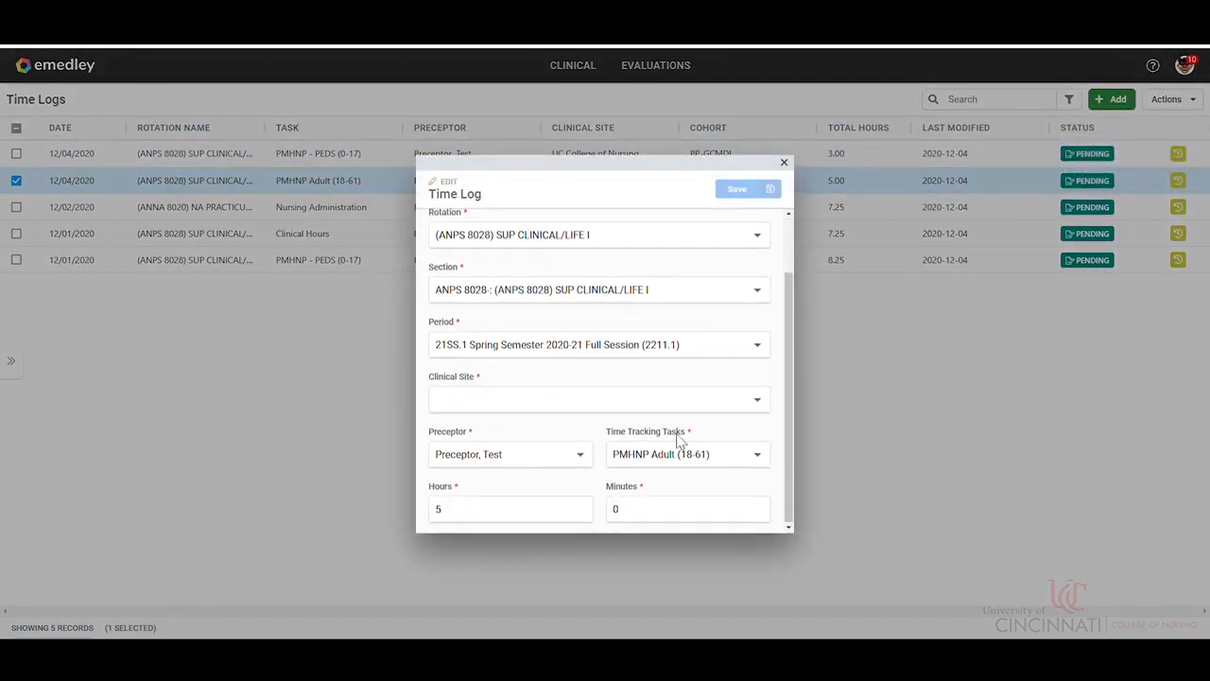
left_click(653, 508)
key("BackSpace")
type("15")
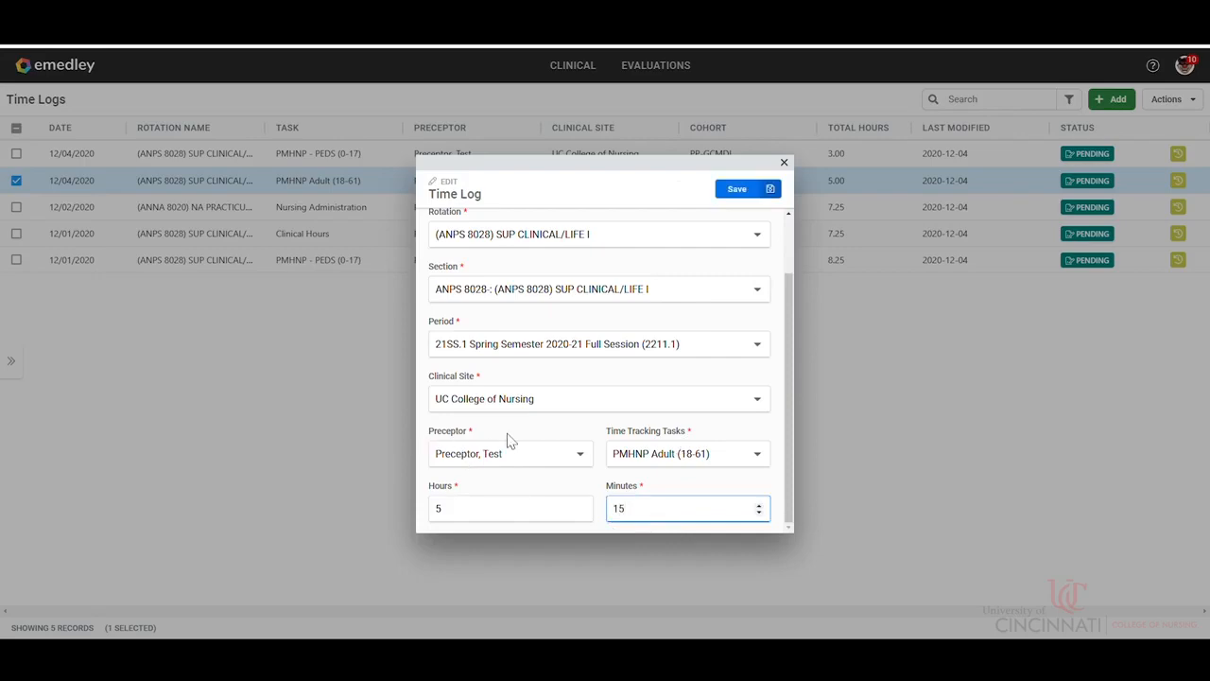
left_click(734, 196)
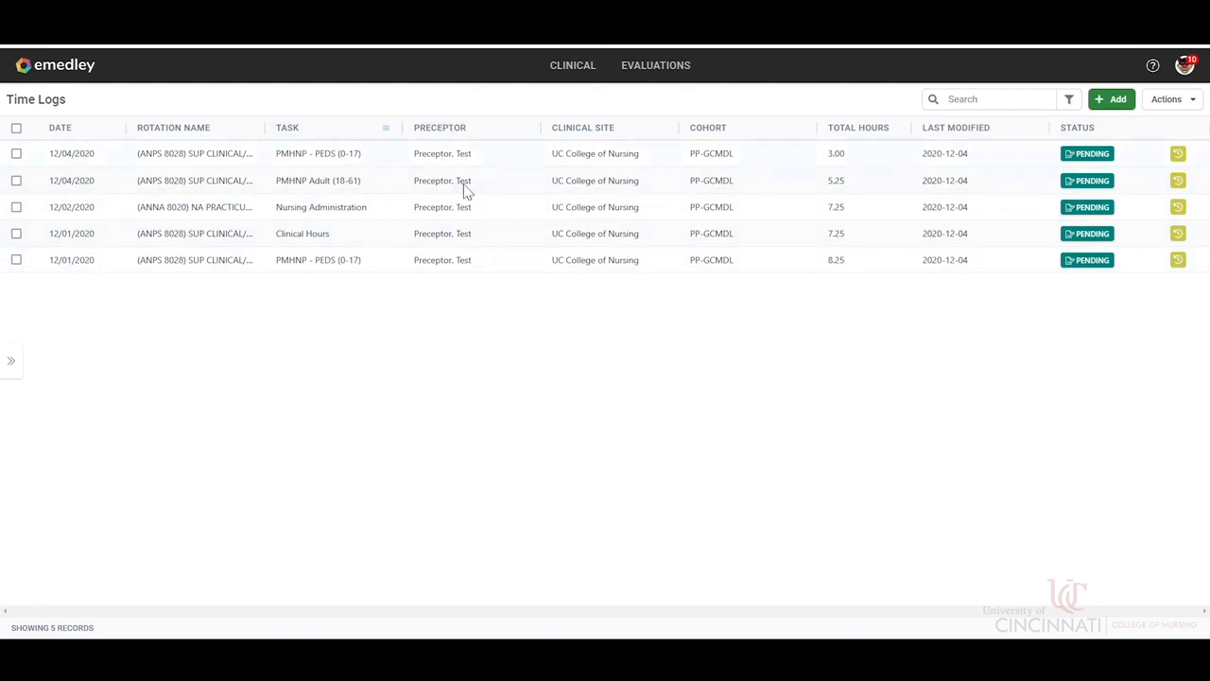
- Return to the eMedley home page
left_click(74, 76)
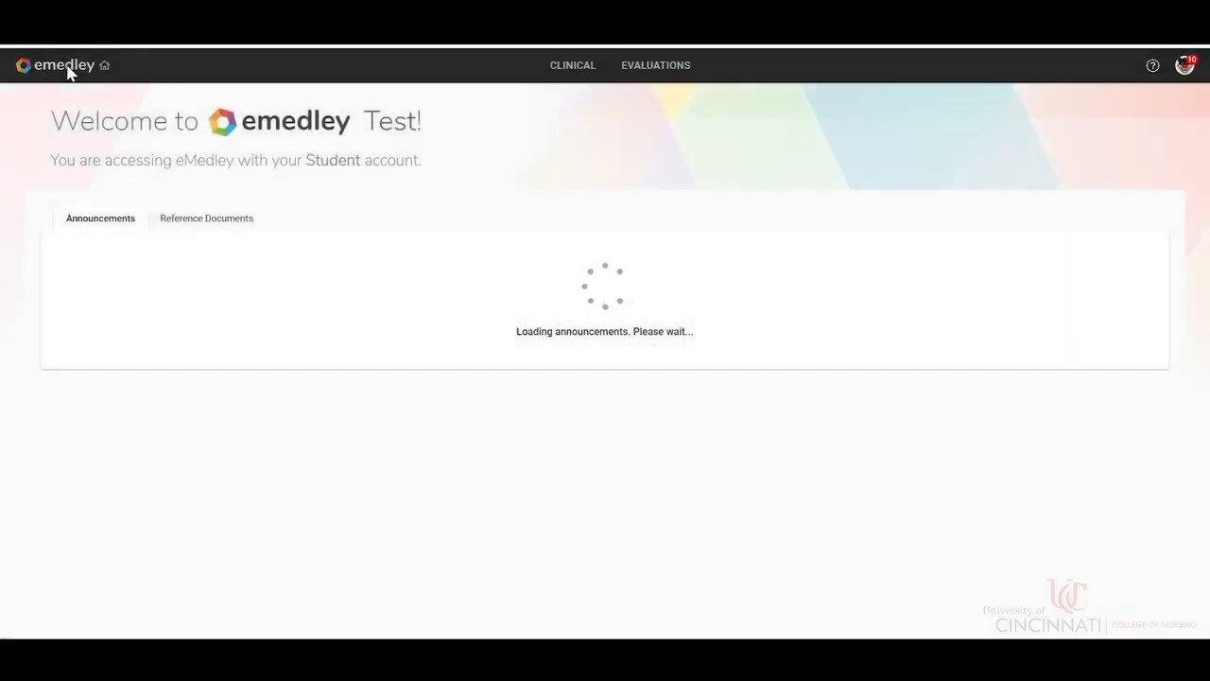